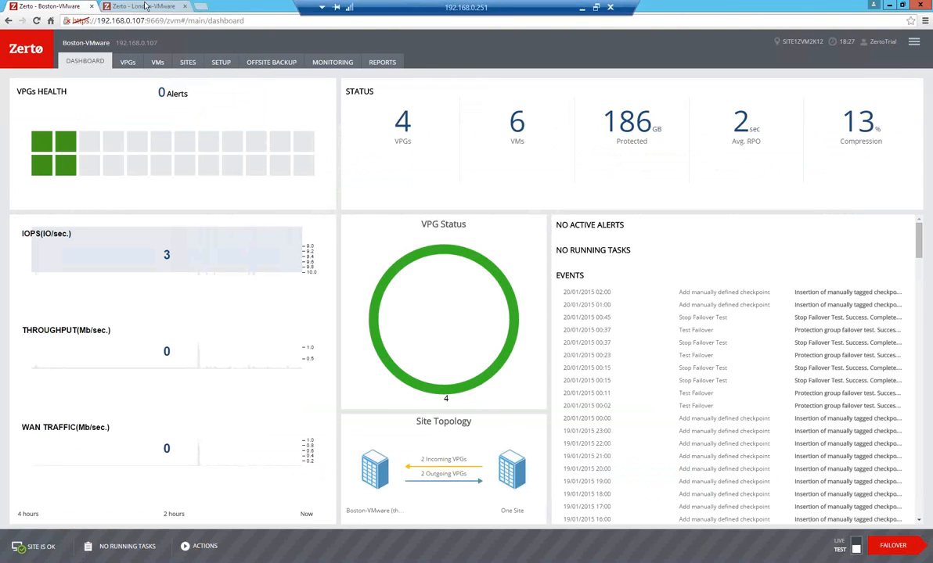
# View the London-VMware dashboard in Zerto, and switch to vSphere Client to look over the Boston and London vCenter inventories.
pyautogui.hotkey('ctrl', 'Tab')
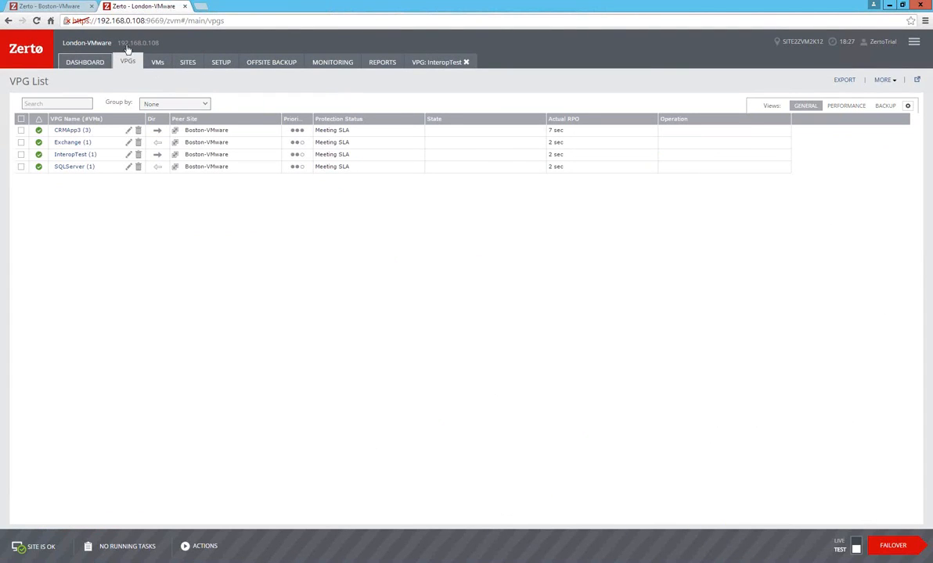
pyautogui.click(136, 64)
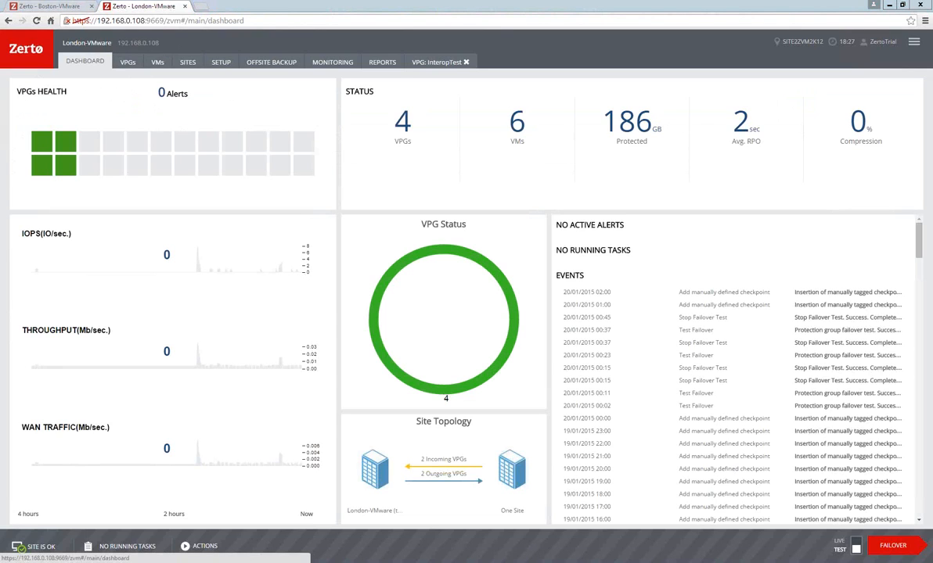
pyautogui.hotkey('alt', 'Tab')
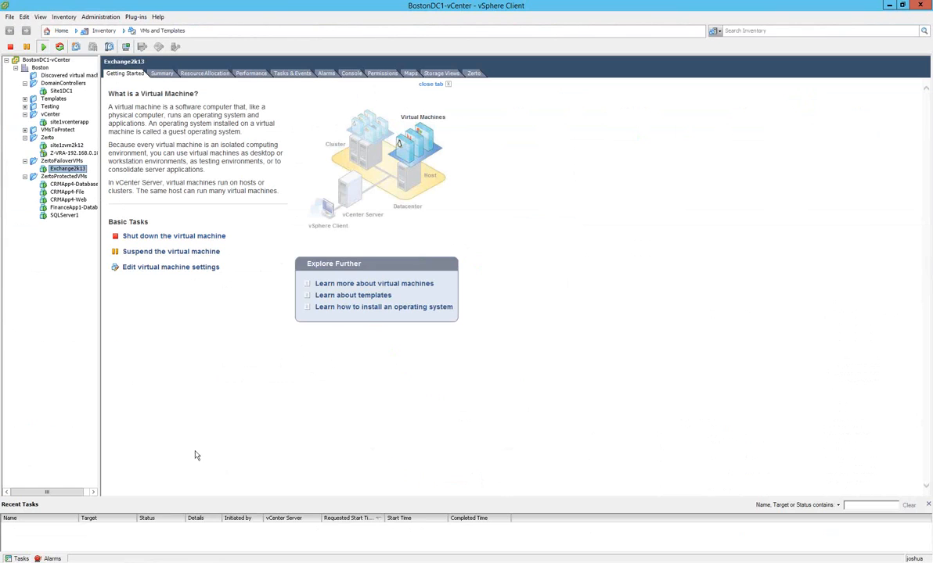
pyautogui.moveTo(227, 562)
pyautogui.click(227, 516)
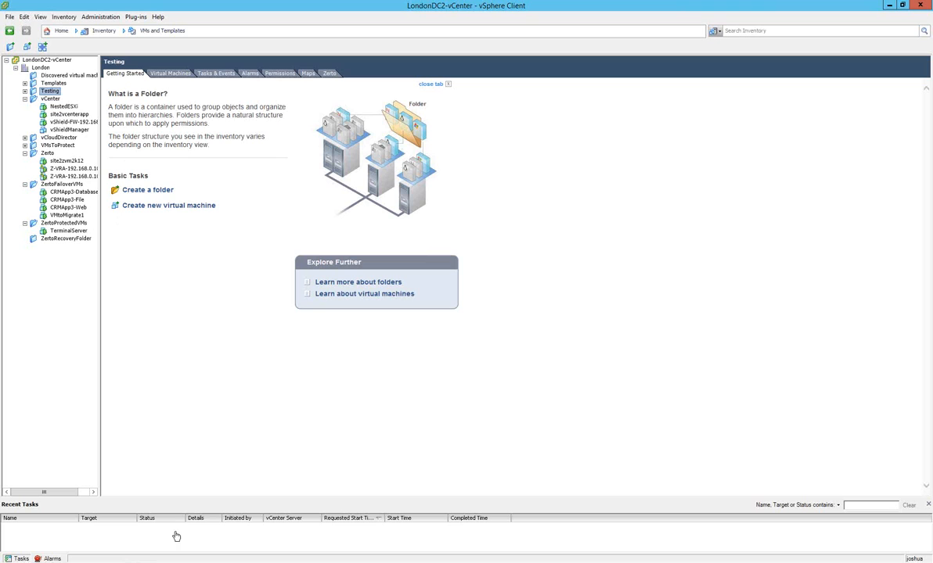
pyautogui.hotkey('alt', 'Tab')
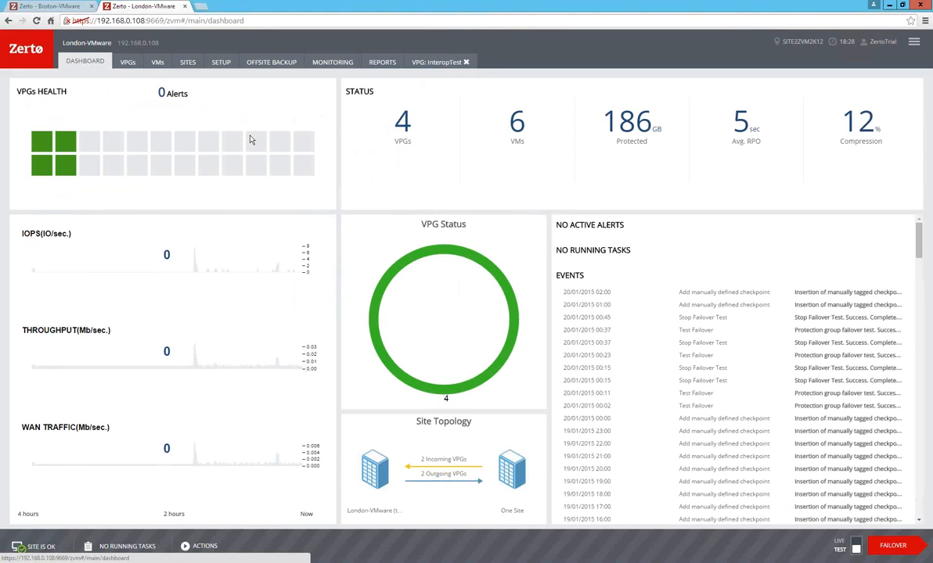
# On the Boston-VMware site, review the new VRA installation options for host 192.168.0.104, including the RAM sizes, without installing.
pyautogui.click(35, 9)
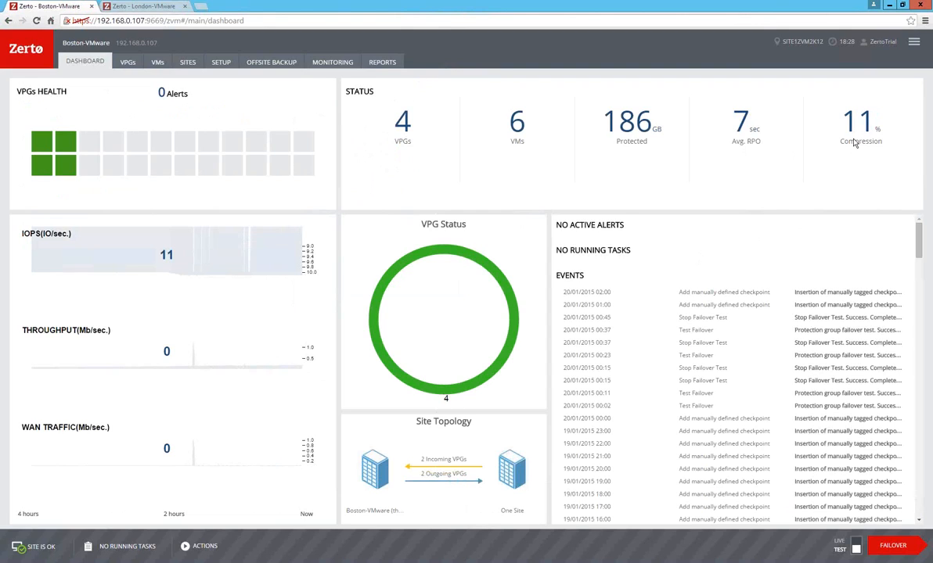
pyautogui.click(219, 64)
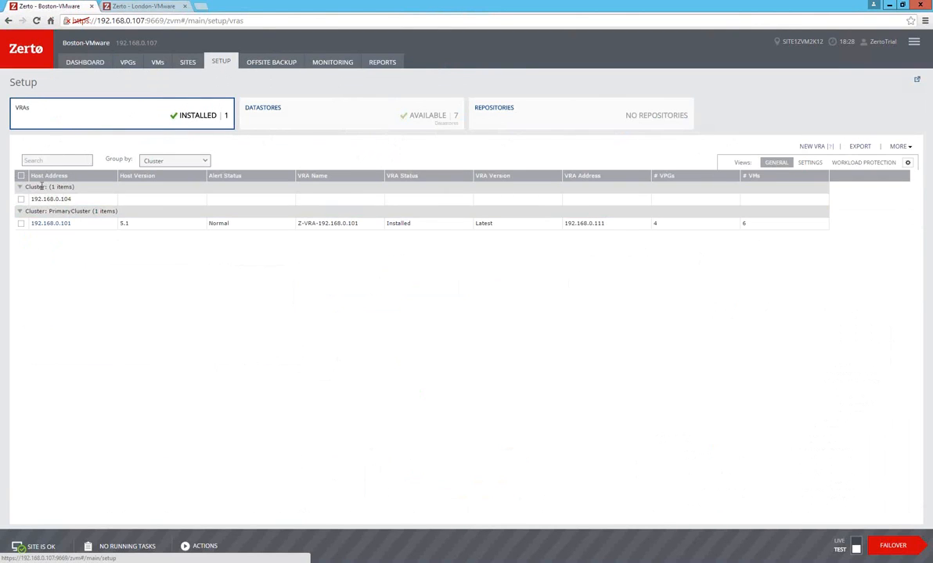
pyautogui.click(21, 200)
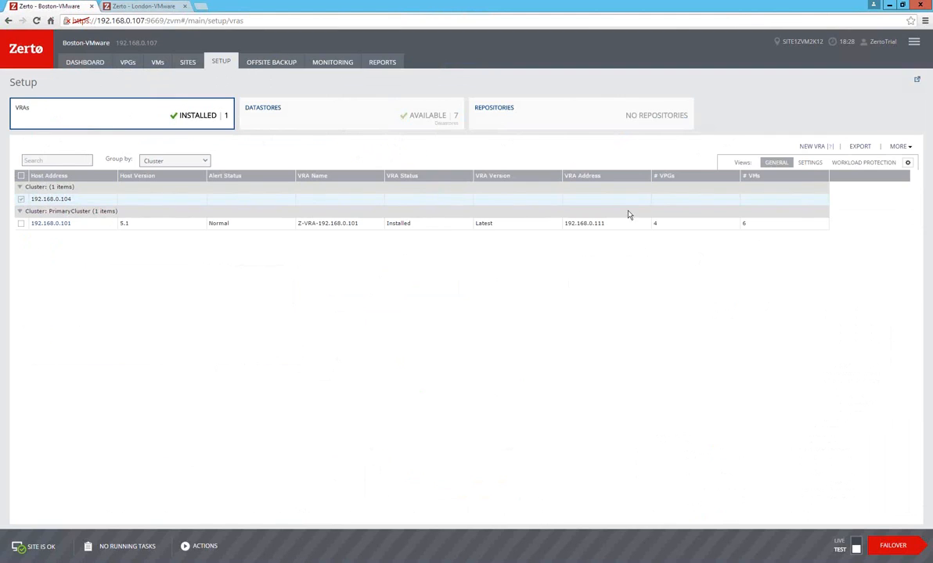
pyautogui.click(807, 147)
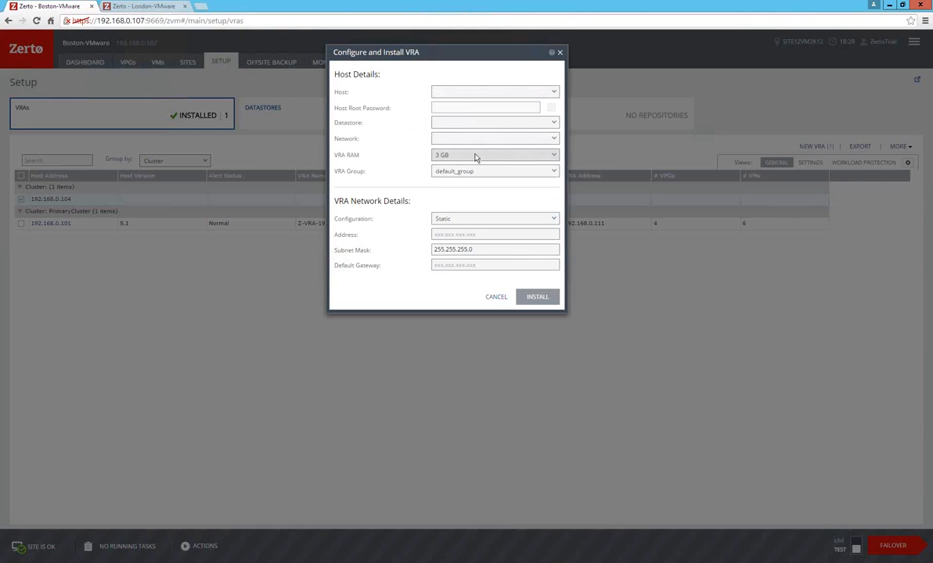
pyautogui.click(474, 154)
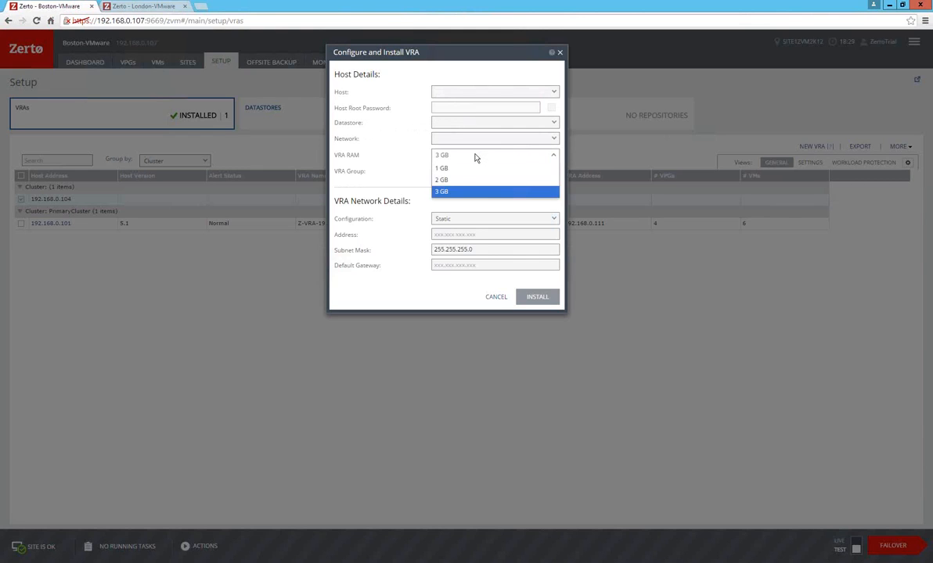
pyautogui.click(406, 160)
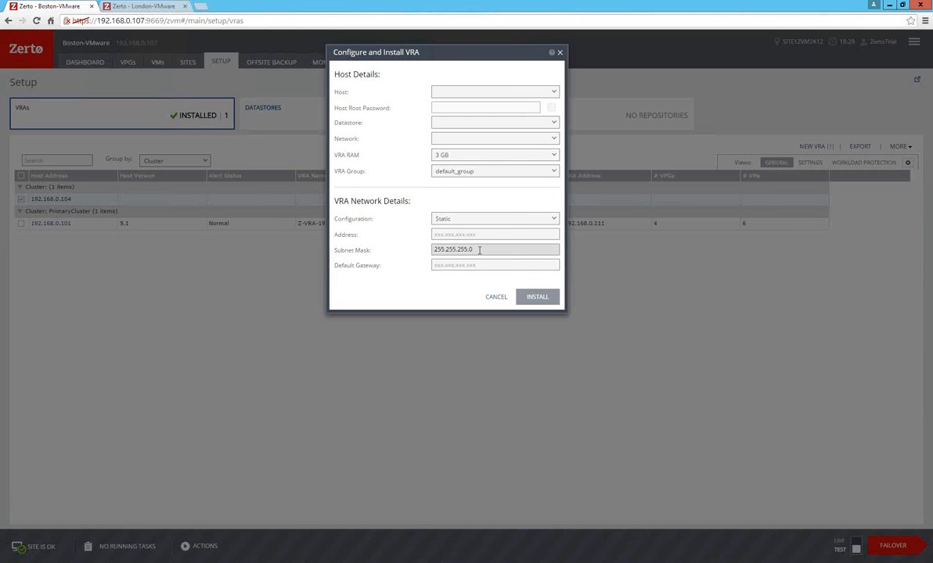
pyautogui.click(496, 298)
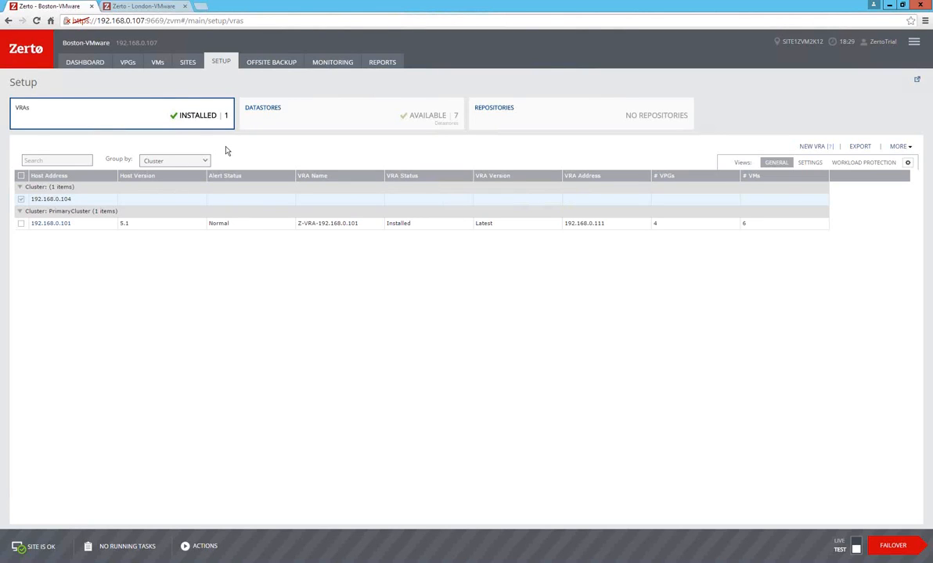
# View the paired sites and start a new virtual protection group named CRMApp4 with High priority.
pyautogui.click(190, 67)
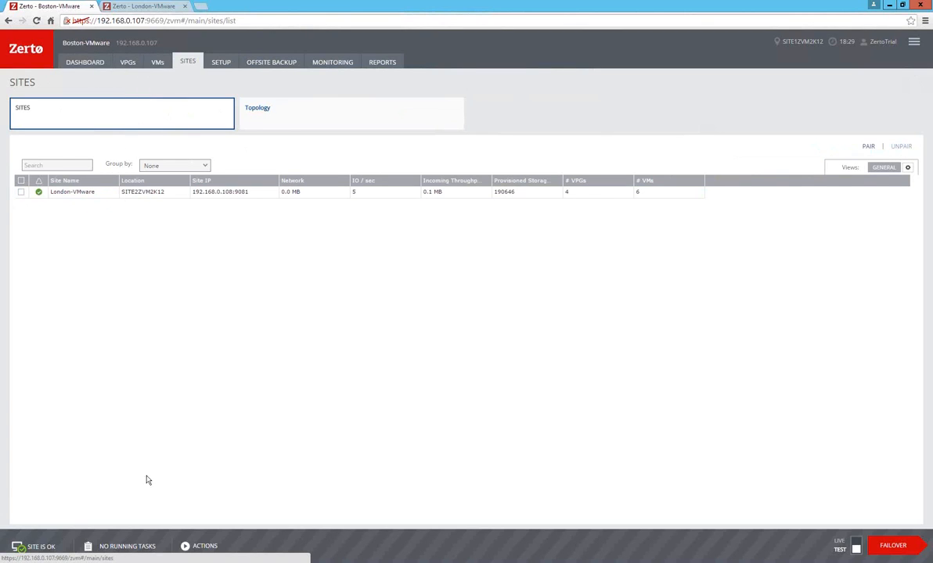
pyautogui.click(206, 546)
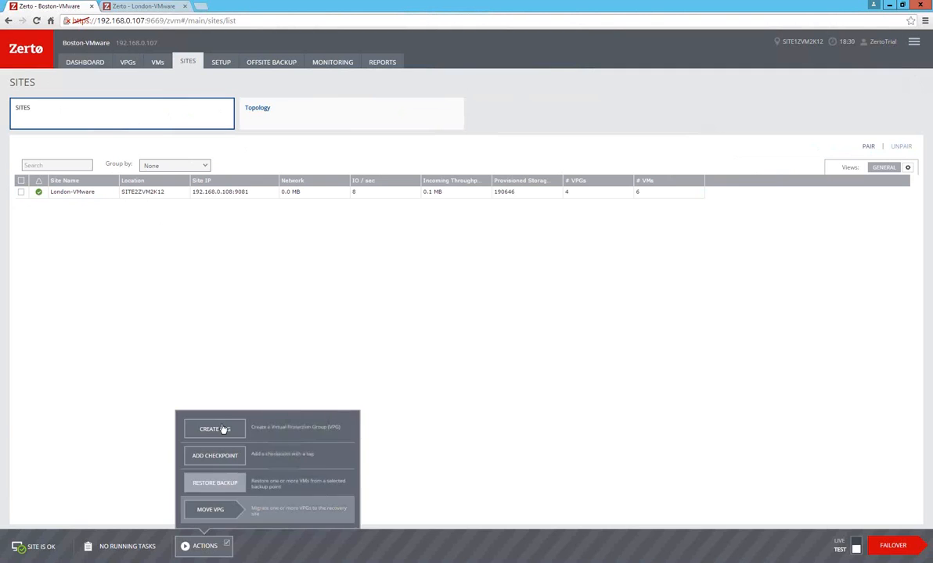
pyautogui.click(223, 429)
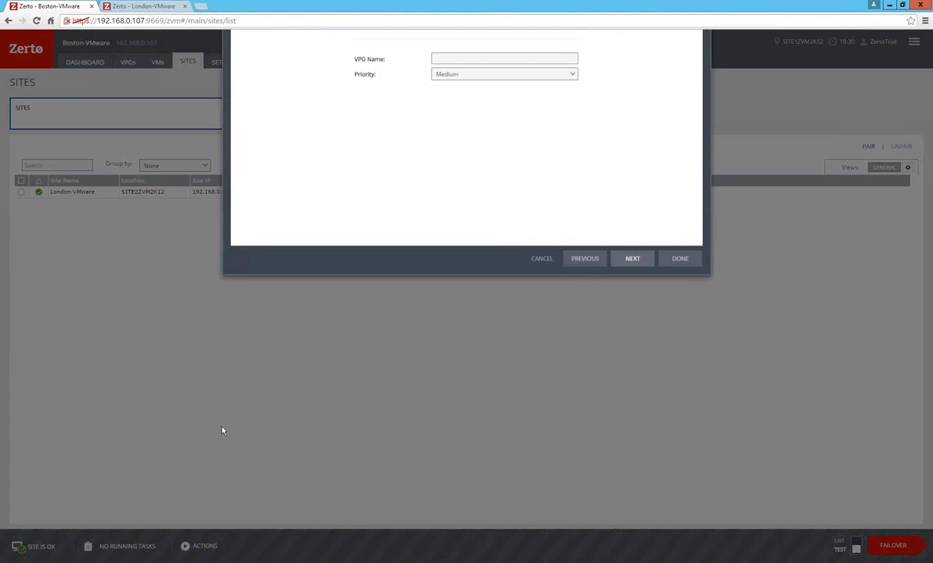
pyautogui.click(452, 145)
pyautogui.write('CRMApp4')
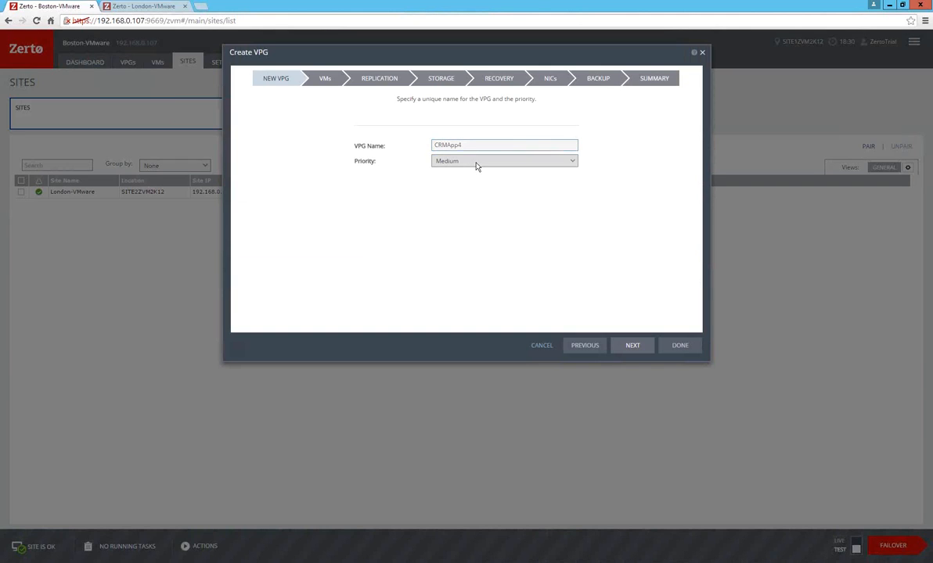
pyautogui.click(477, 162)
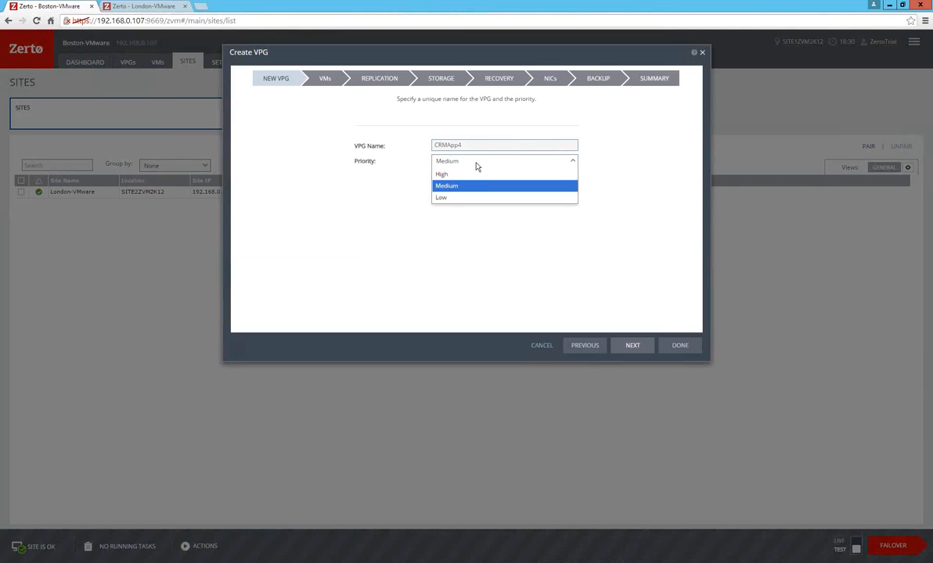
pyautogui.click(461, 174)
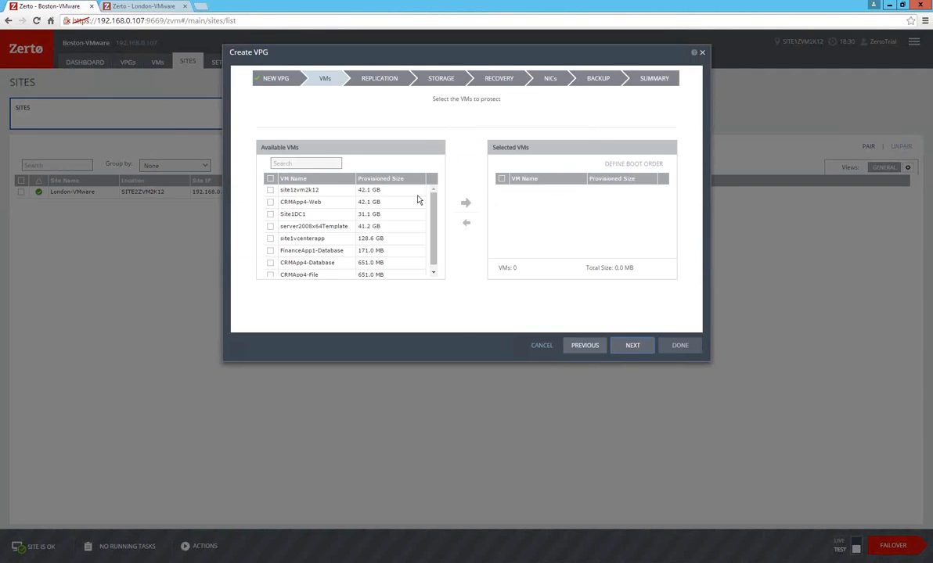
# Sort the available VMs by name and add CRMApp4-Database, CRMApp4-File and CRMApp4-Web to the protection group.
pyautogui.click(306, 180)
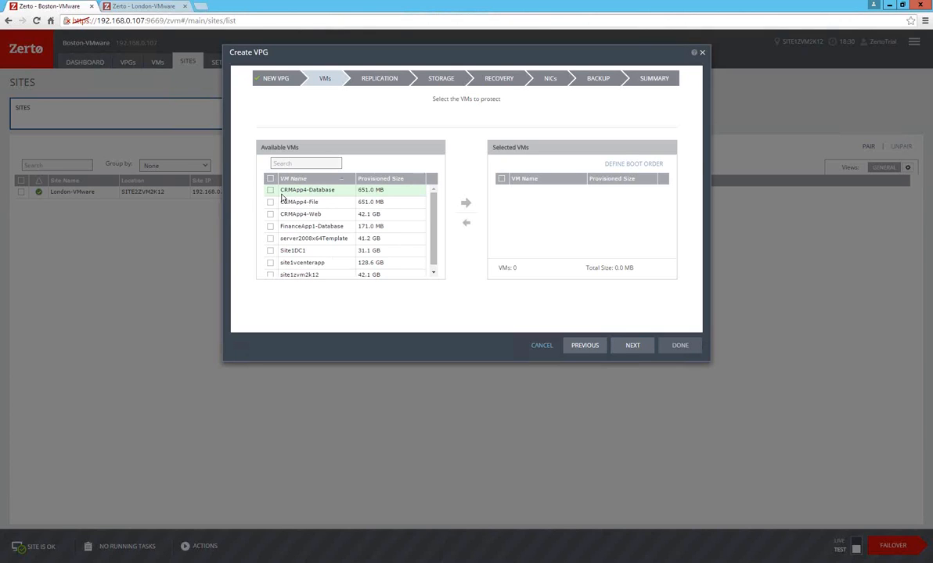
pyautogui.click(269, 190)
pyautogui.click(269, 202)
pyautogui.click(299, 220)
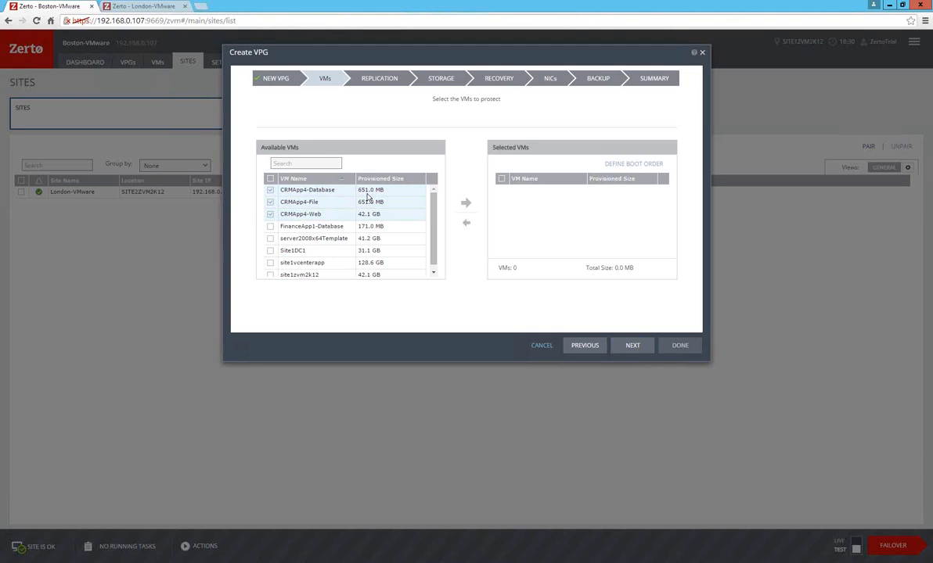
pyautogui.click(466, 205)
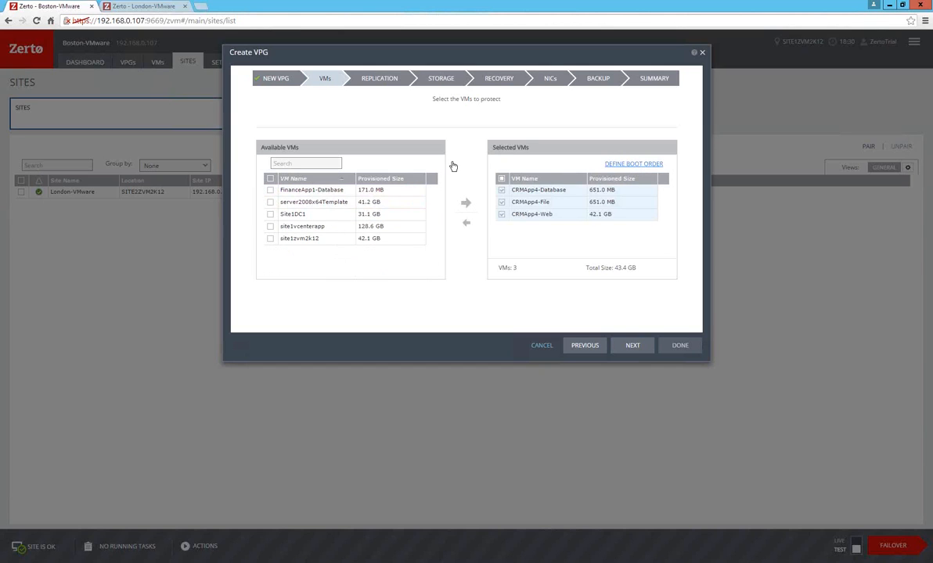
# Save the default boot order for the selected VMs and continue to the replication settings.
pyautogui.click(629, 165)
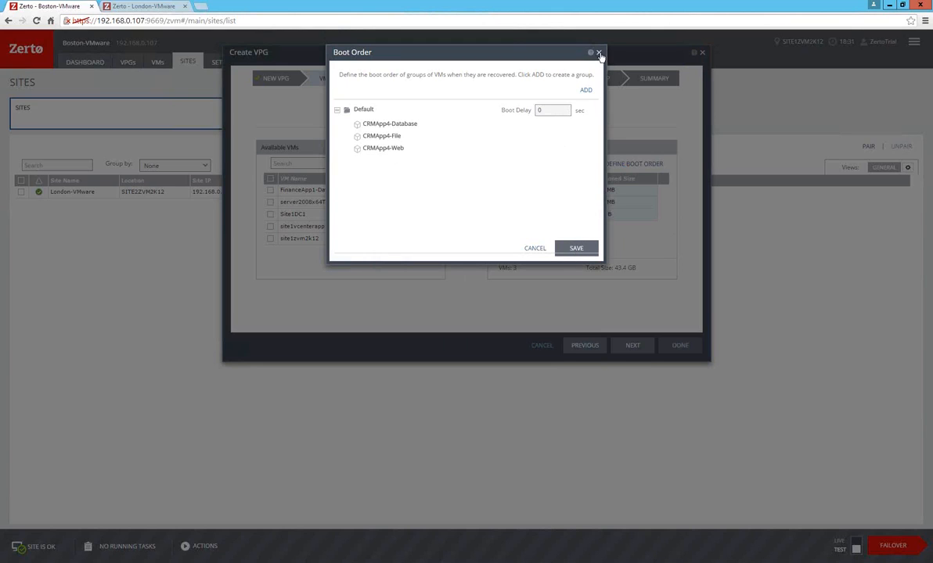
pyautogui.click(577, 247)
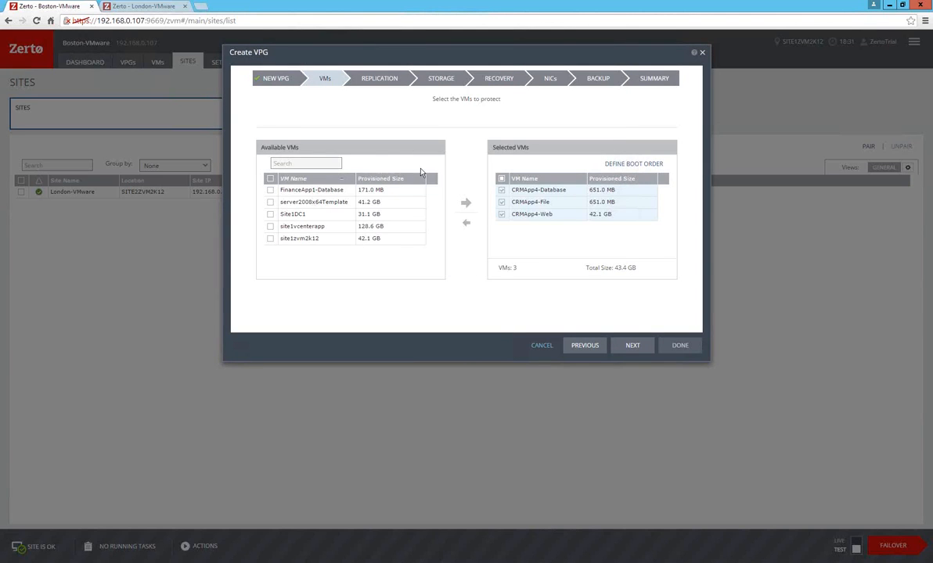
pyautogui.press('Return')
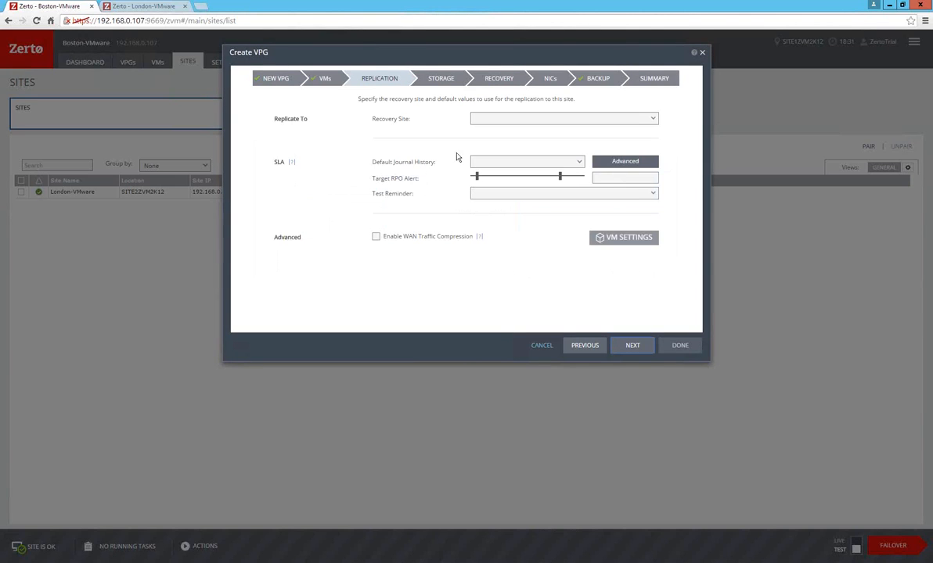
# Set the recovery site to London-VMware, the default host to [RecoveryCluster]192.168.0.102 and the datastore to DS-Site1-LUN1.
pyautogui.click(516, 119)
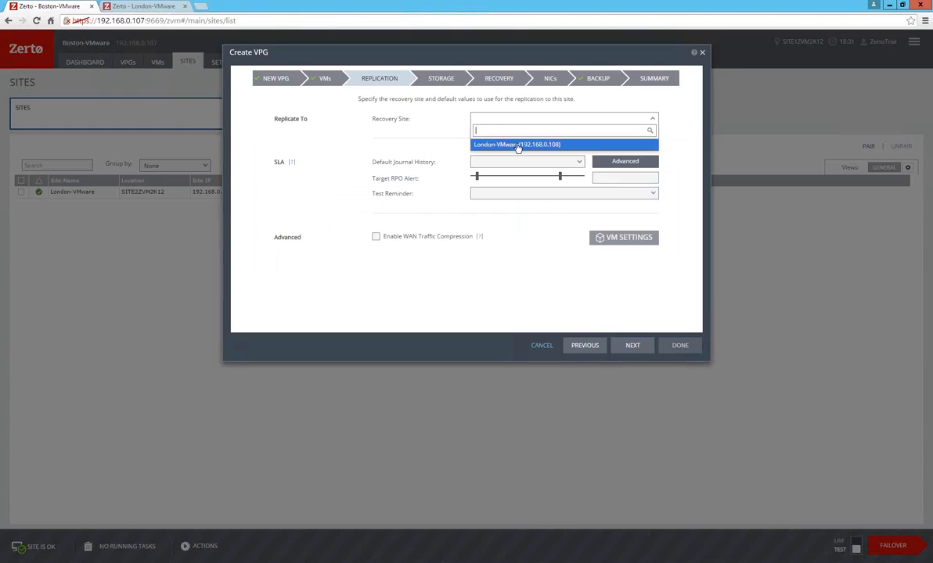
pyautogui.click(483, 144)
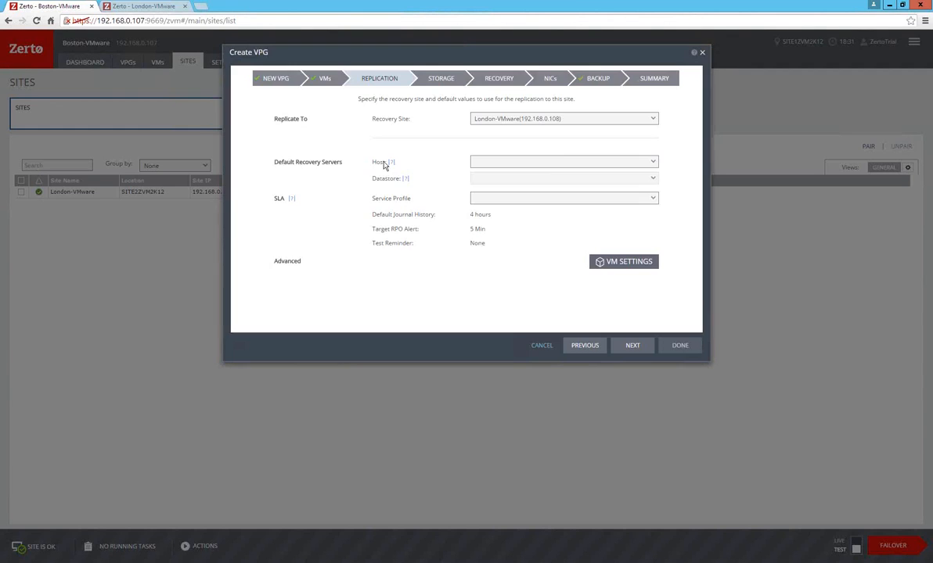
pyautogui.click(550, 166)
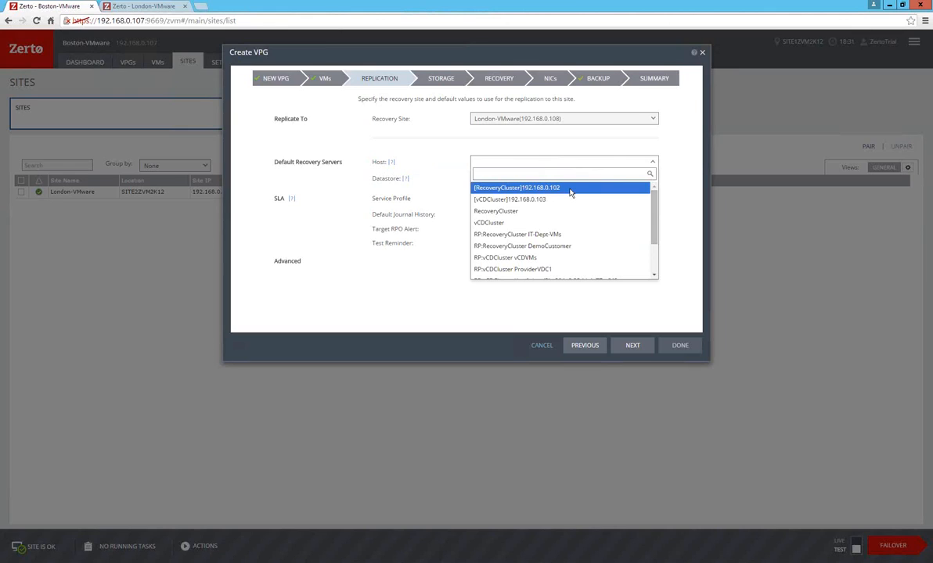
pyautogui.click(570, 188)
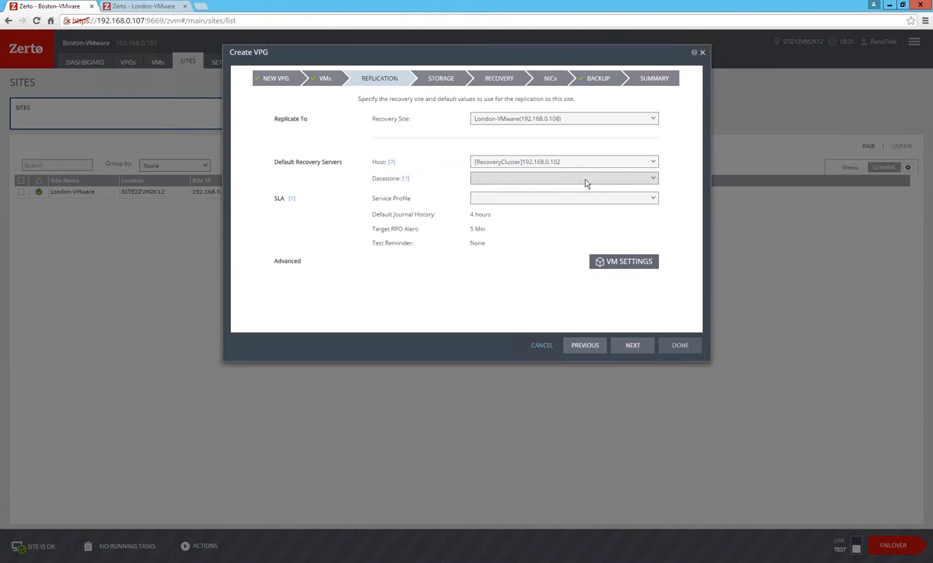
pyautogui.click(585, 182)
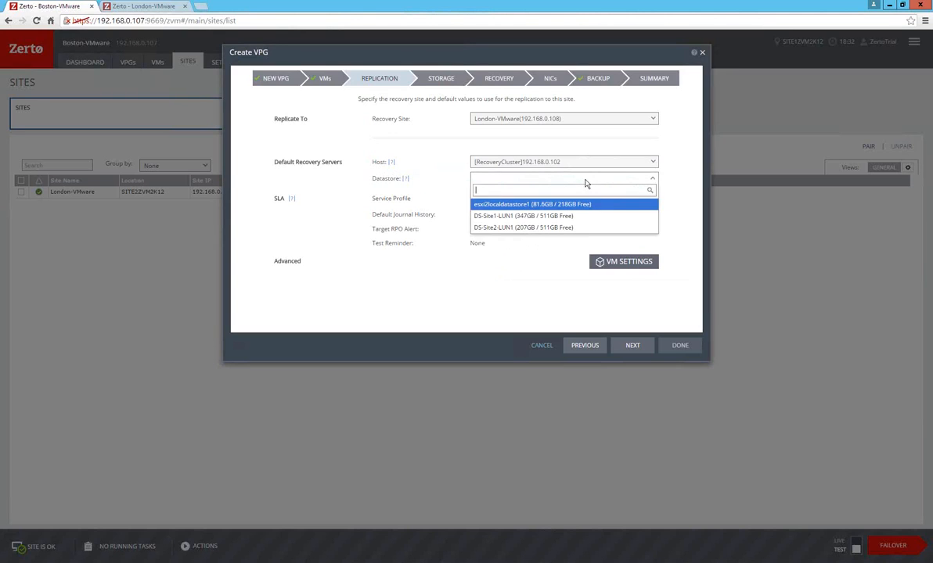
pyautogui.click(516, 216)
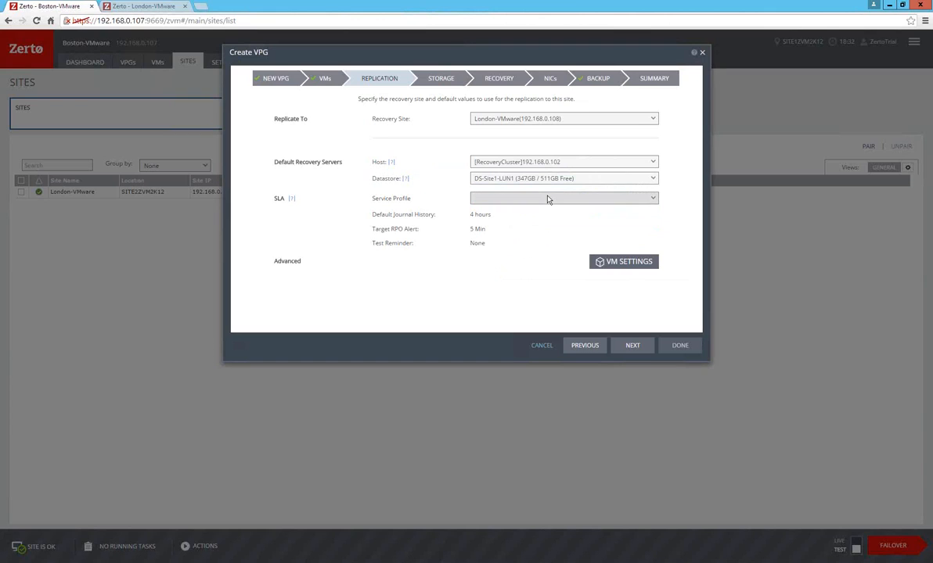
# Set the SLA service profile to Custom and review the available journal history durations, keeping 4 Hours.
pyautogui.click(547, 200)
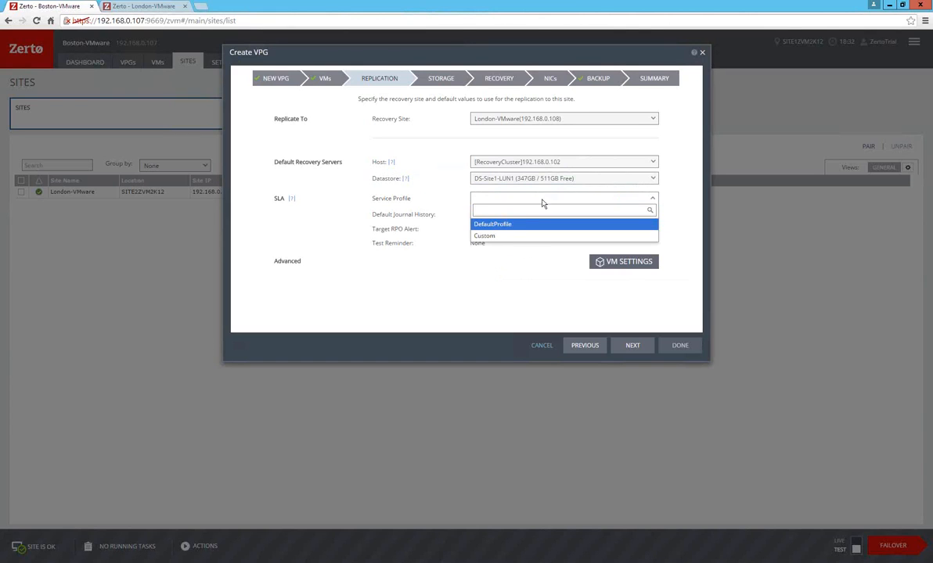
pyautogui.click(510, 237)
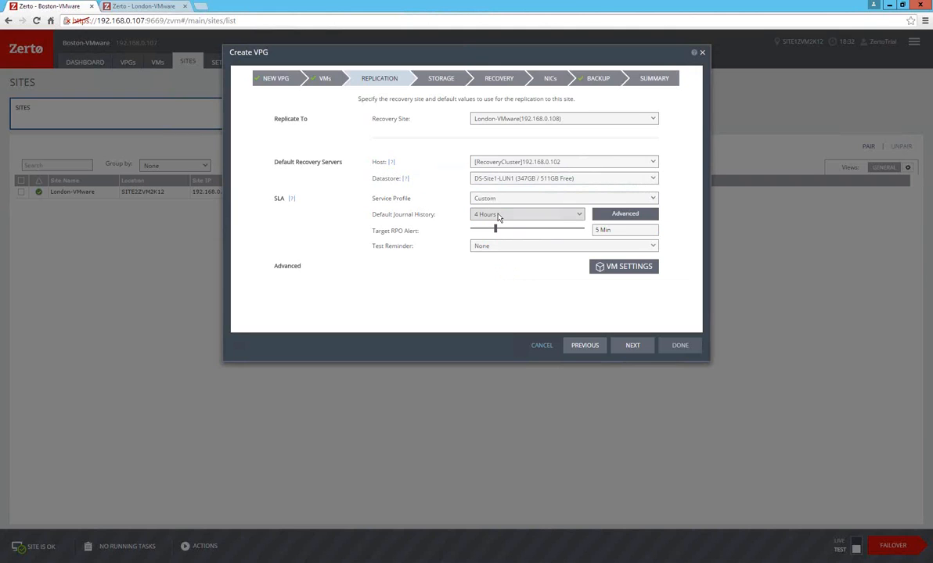
pyautogui.click(498, 217)
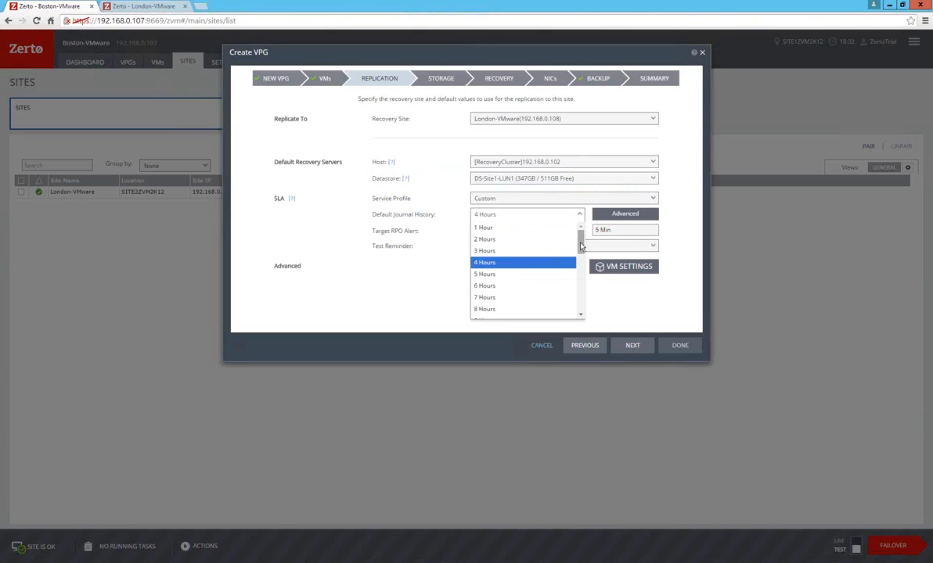
pyautogui.scroll(-3, 581, 266)
pyautogui.scroll(-3, 582, 309)
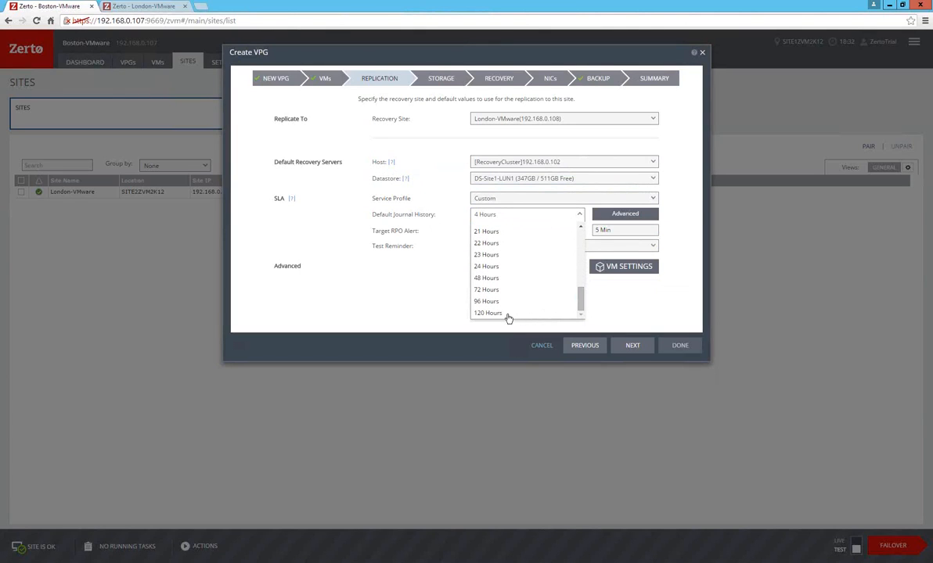
pyautogui.click(609, 312)
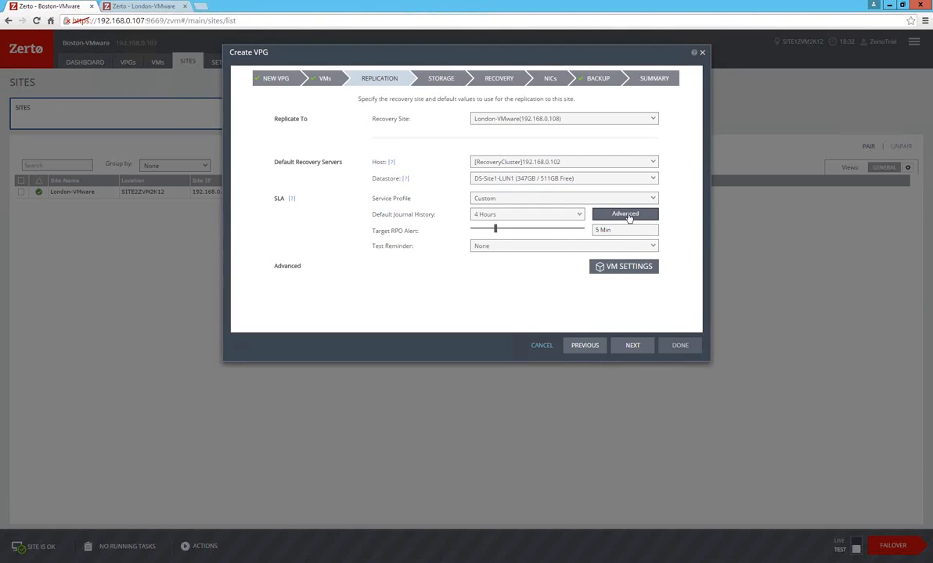
# Try Size (GB) for the journal size hard limit and warning threshold in the advanced journal settings, and discard the changes.
pyautogui.click(627, 215)
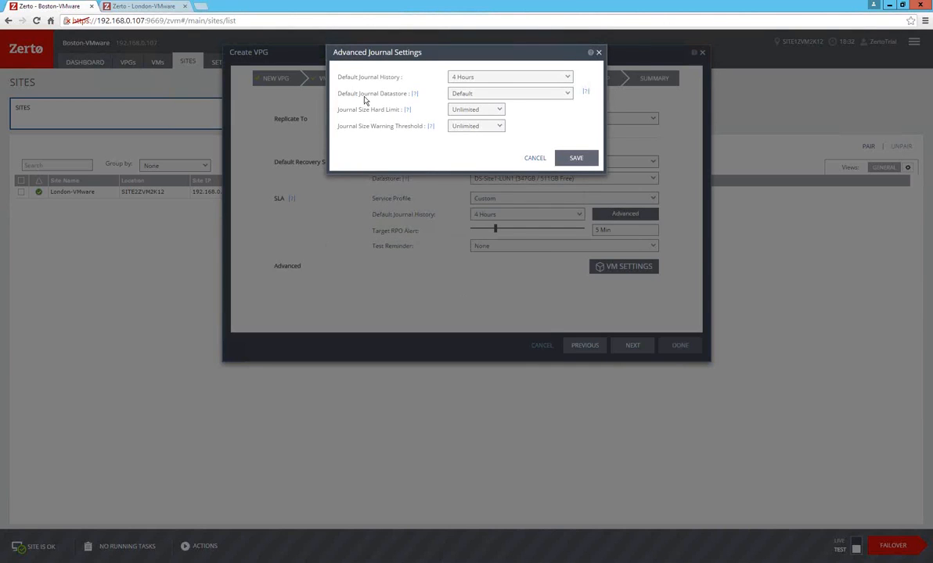
pyautogui.click(480, 117)
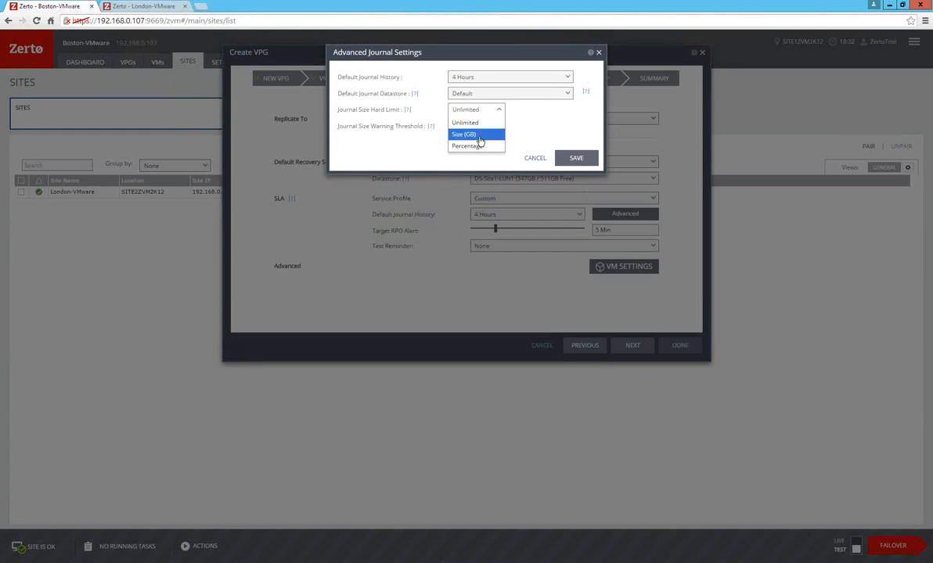
pyautogui.click(478, 135)
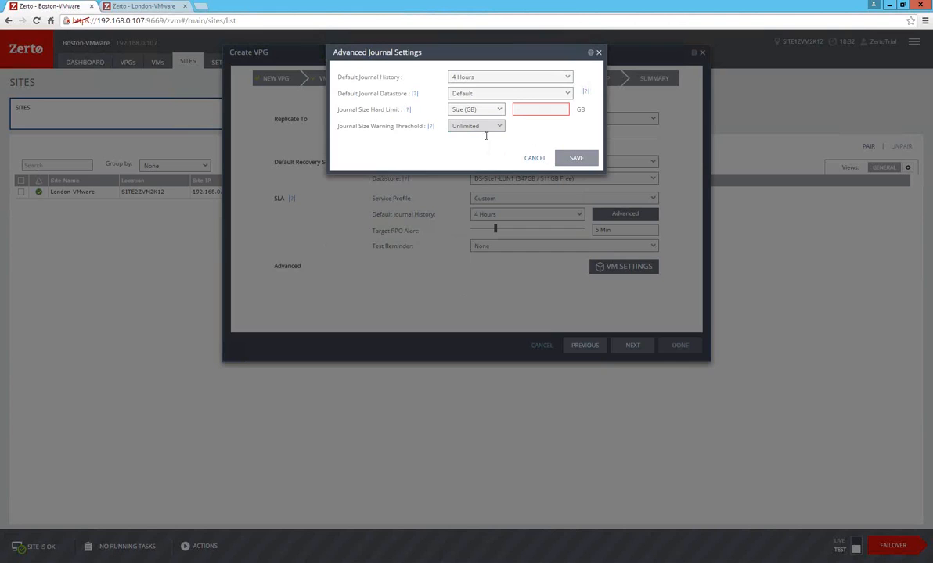
pyautogui.click(498, 127)
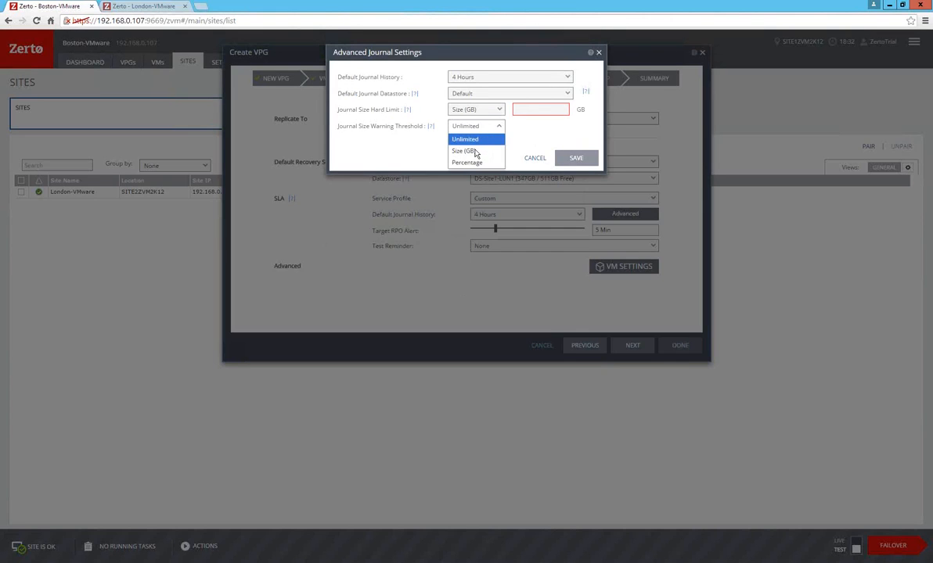
pyautogui.click(476, 152)
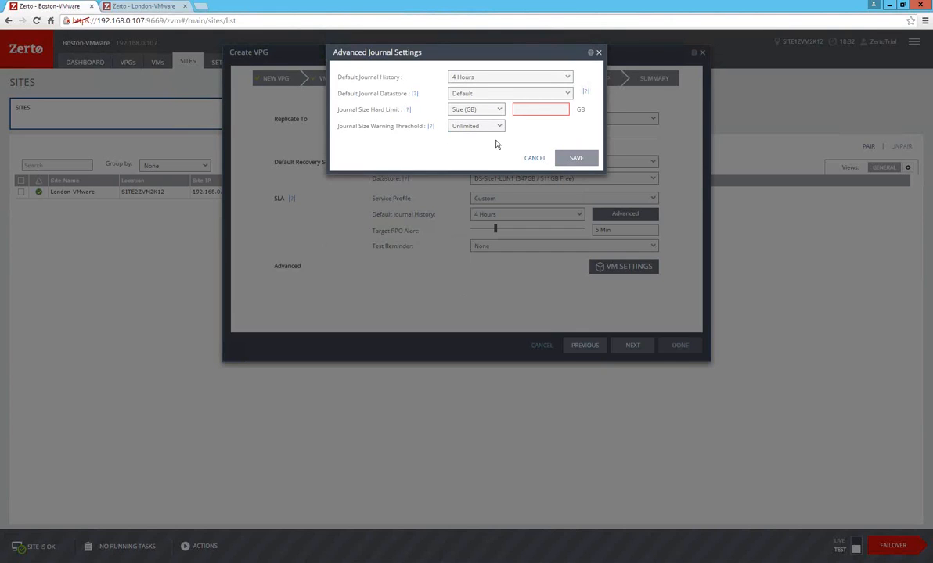
pyautogui.click(498, 126)
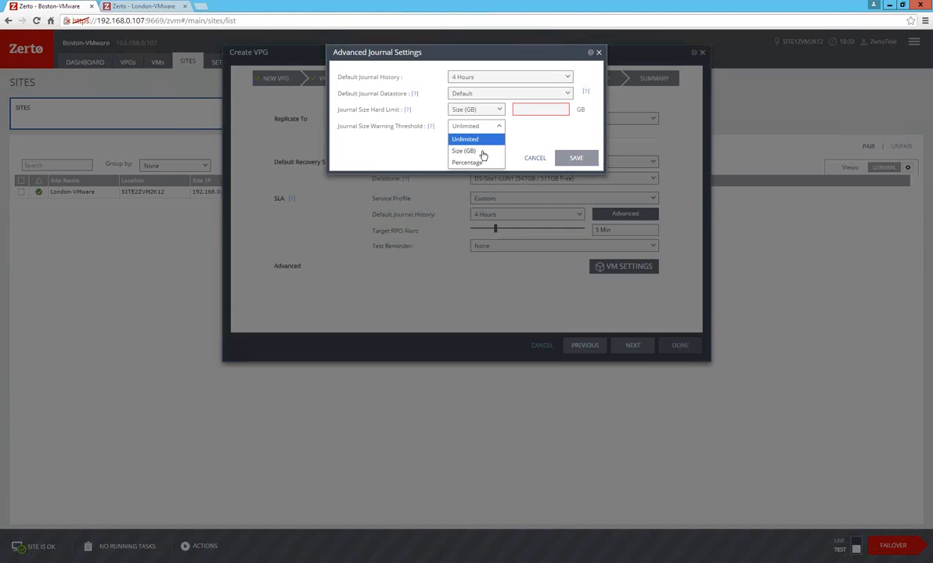
pyautogui.click(480, 151)
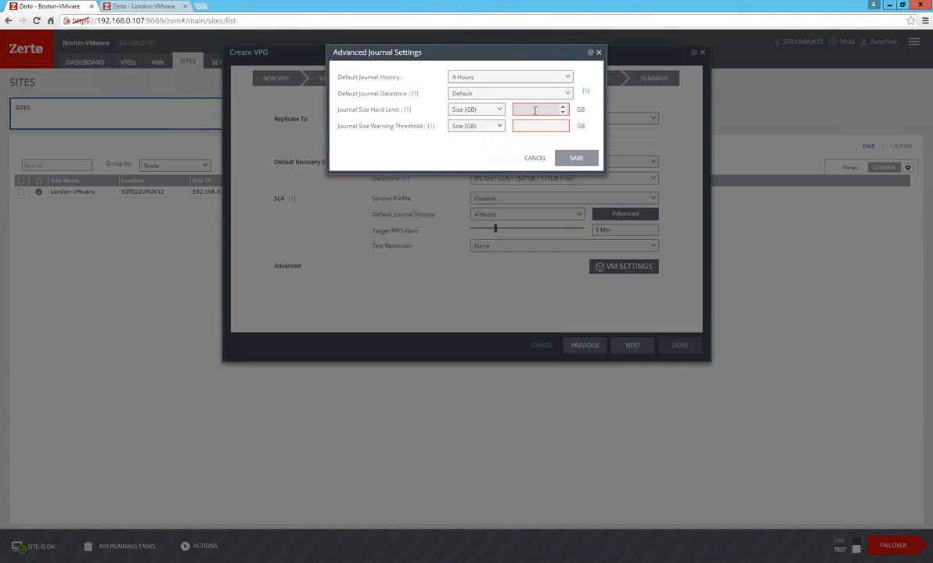
pyautogui.click(530, 159)
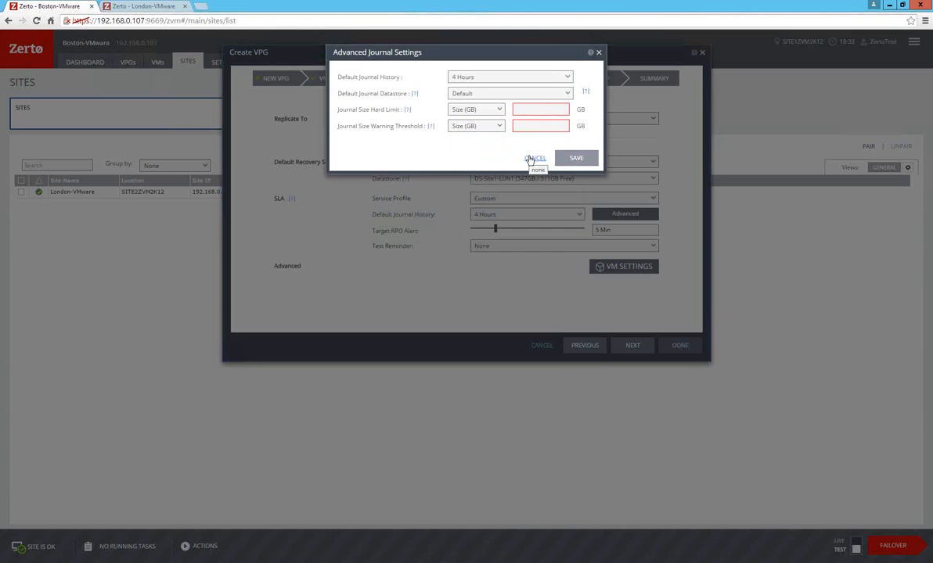
pyautogui.click(531, 159)
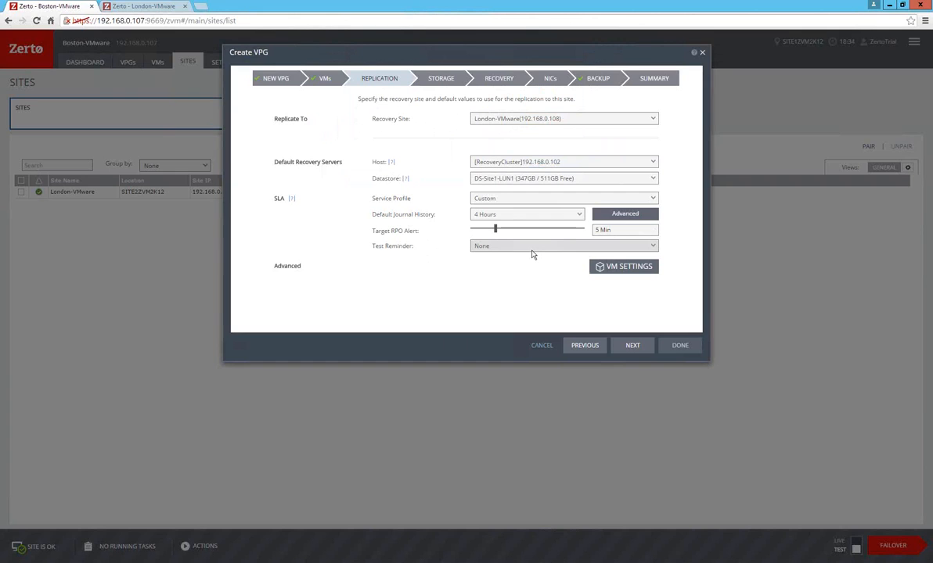
# Continue to the storage settings and review the volume options of CRMApp4-Web's 40.0 GB disk, discarding any changes.
pyautogui.click(631, 345)
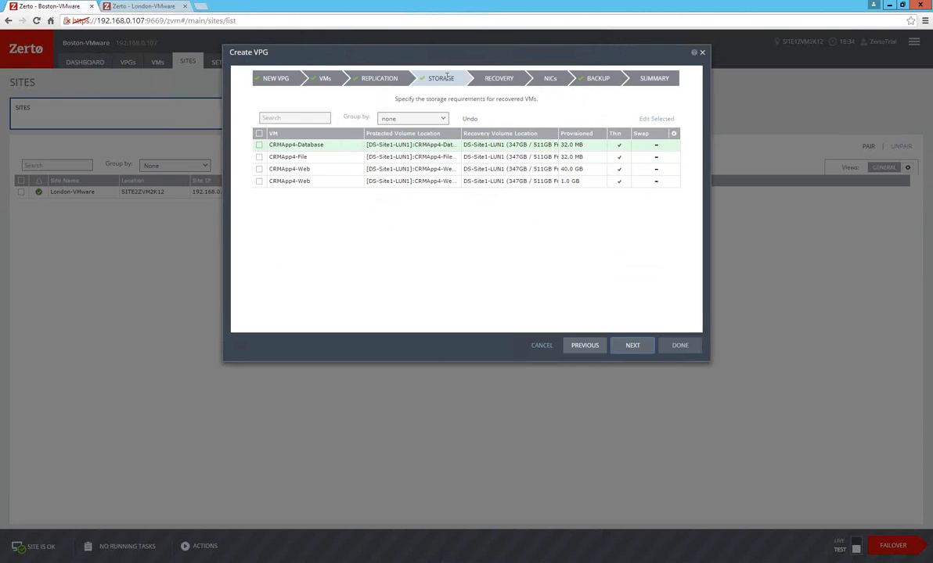
pyautogui.click(395, 153)
pyautogui.click(414, 148)
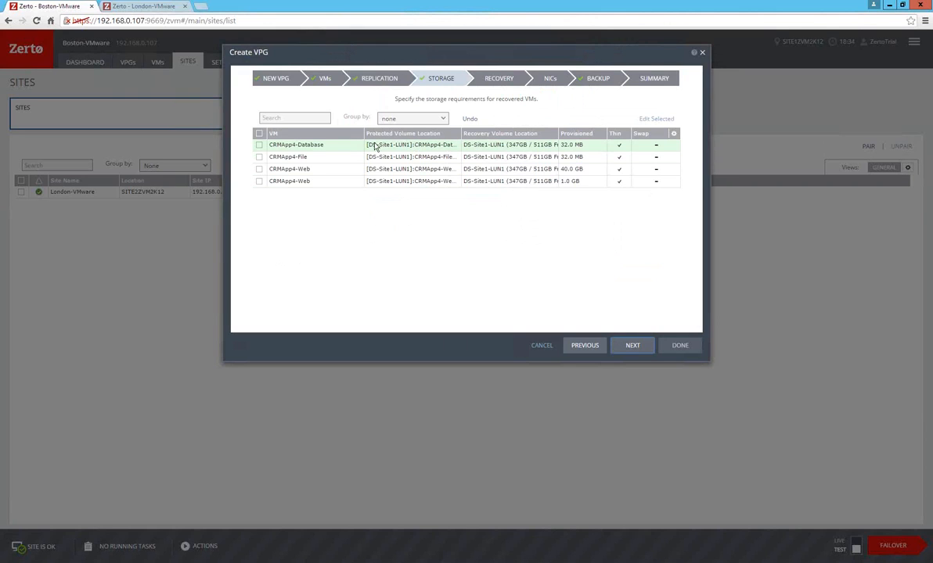
pyautogui.click(263, 157)
pyautogui.click(259, 170)
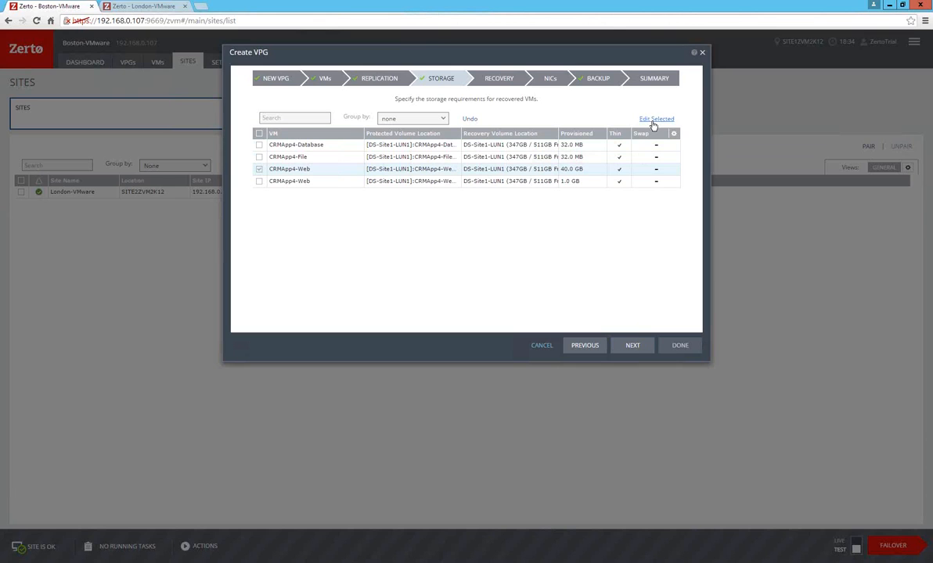
pyautogui.click(653, 120)
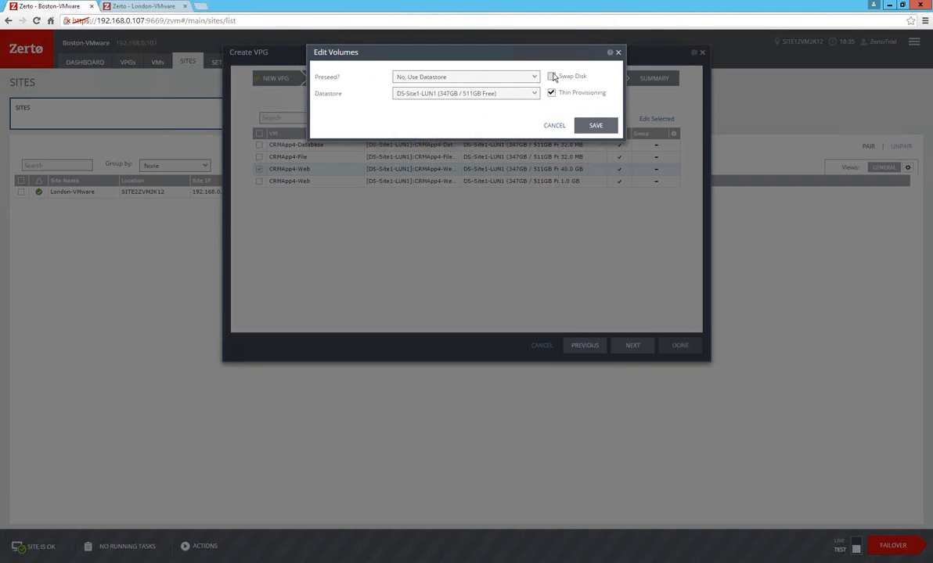
pyautogui.click(554, 127)
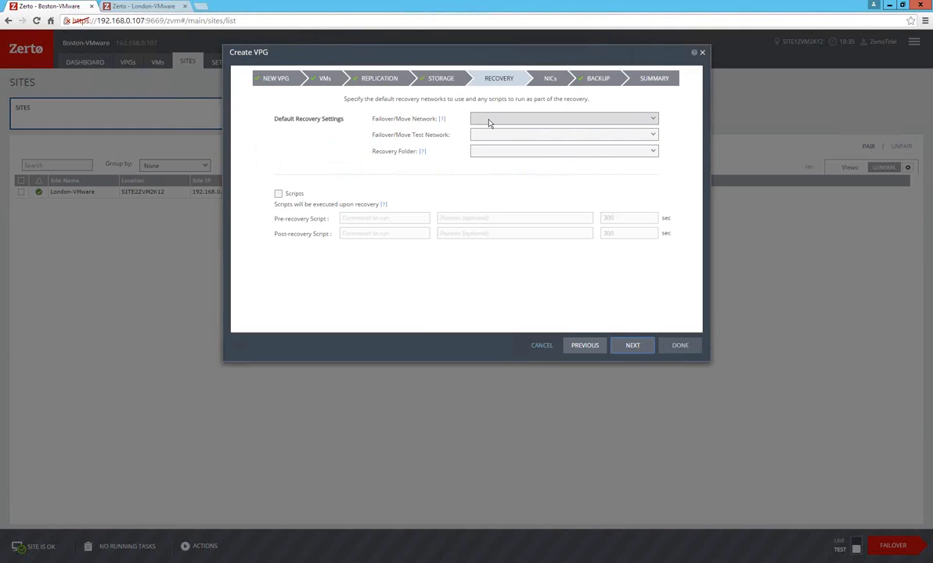
# Set the failover/move network to VM Network, the test network to Zerto Isolated Test Network and the recovery folder to ZertoProtectedVMs.
pyautogui.click(488, 123)
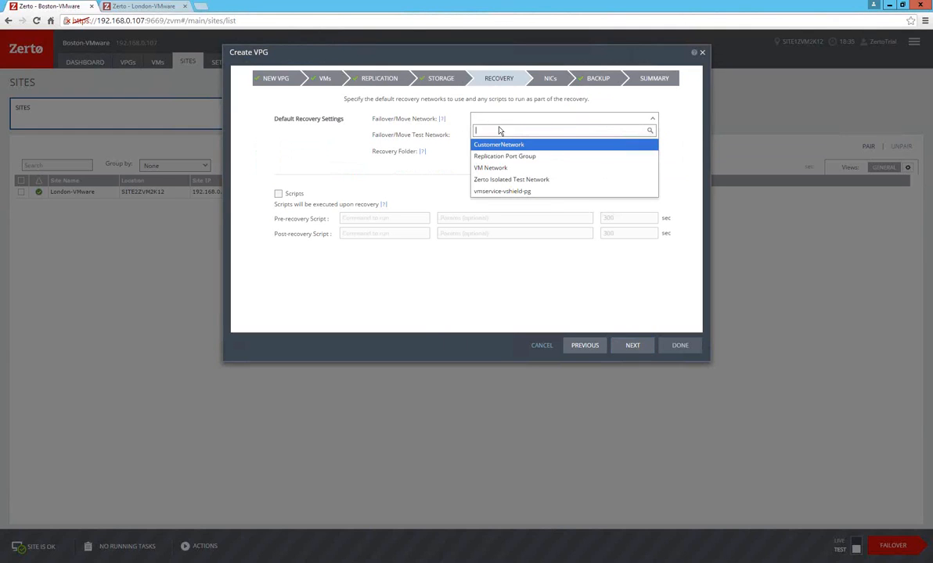
pyautogui.click(508, 168)
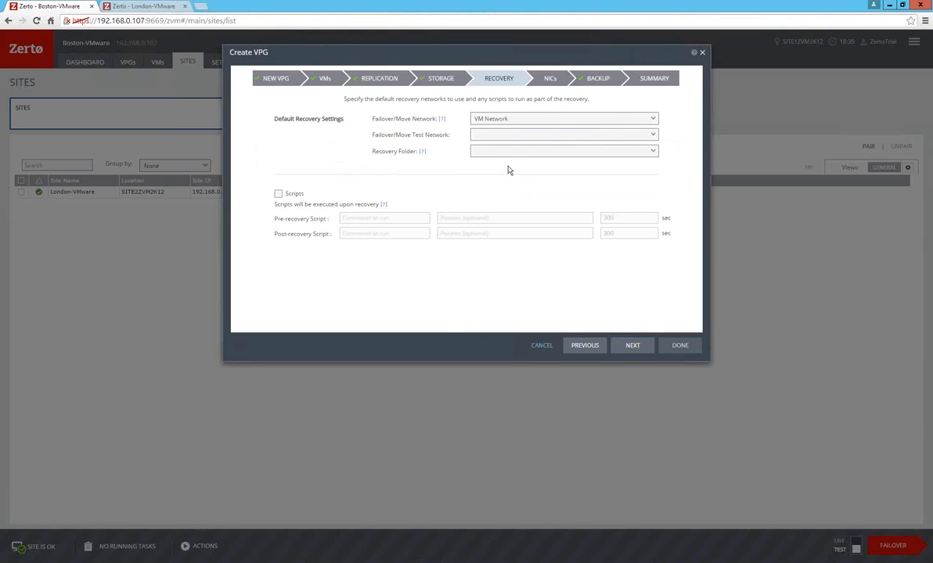
pyautogui.click(500, 138)
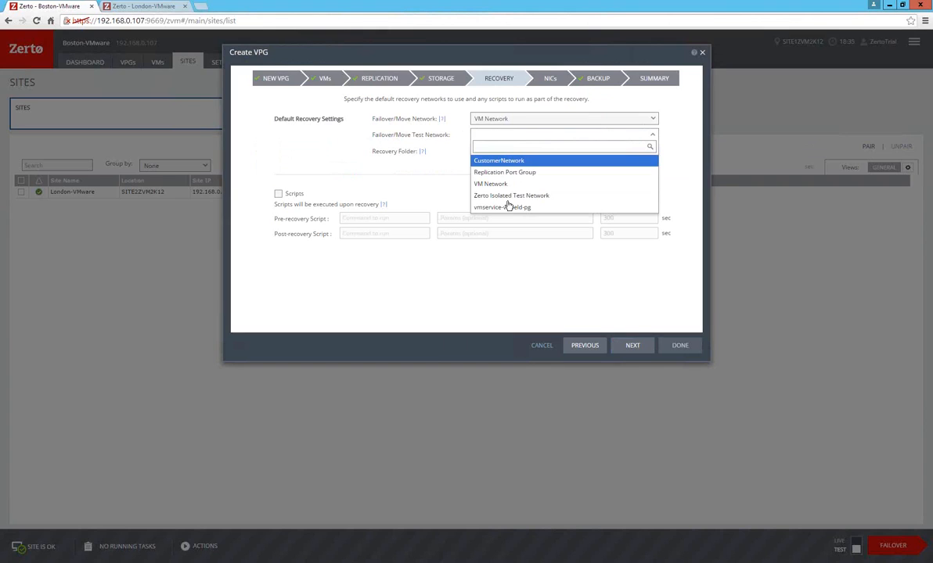
pyautogui.click(506, 197)
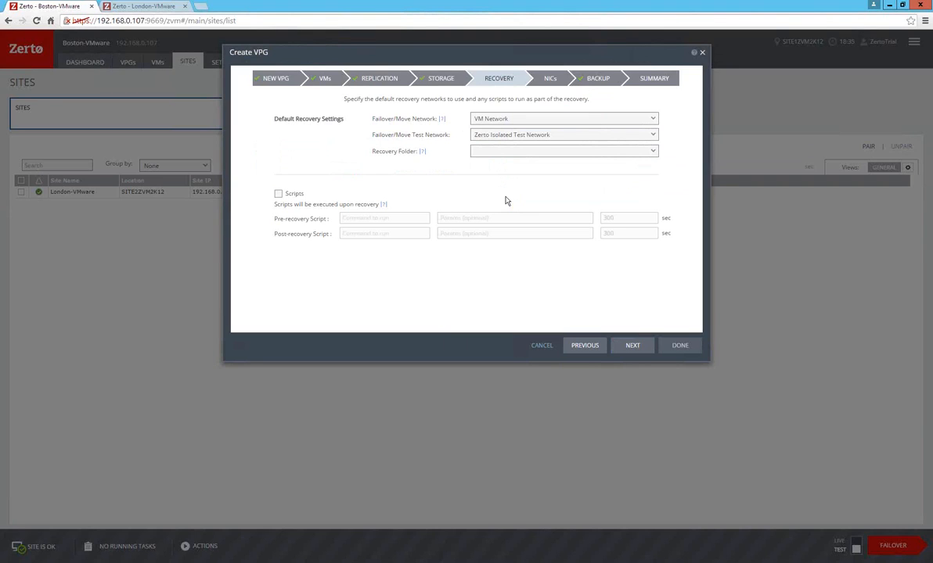
pyautogui.click(513, 152)
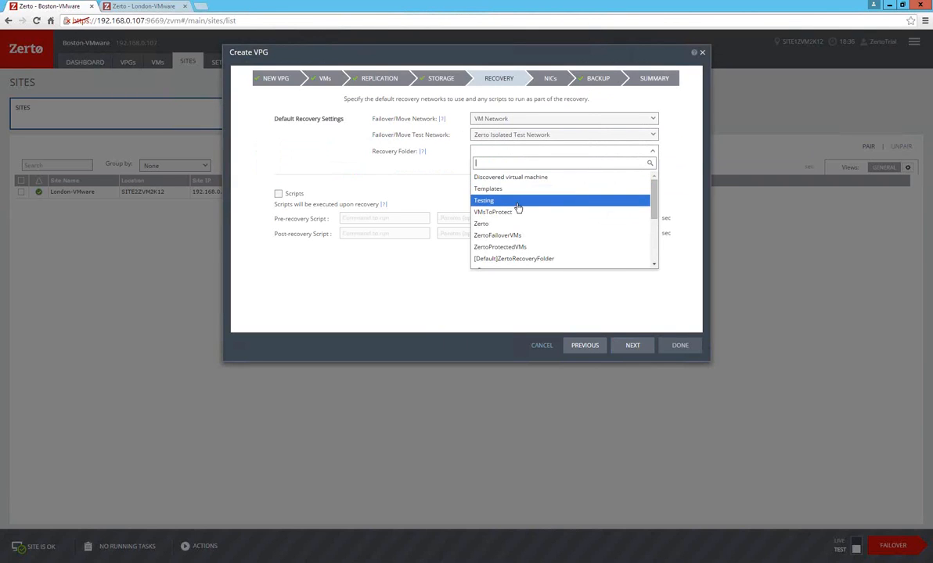
pyautogui.scroll(-2, 517, 208)
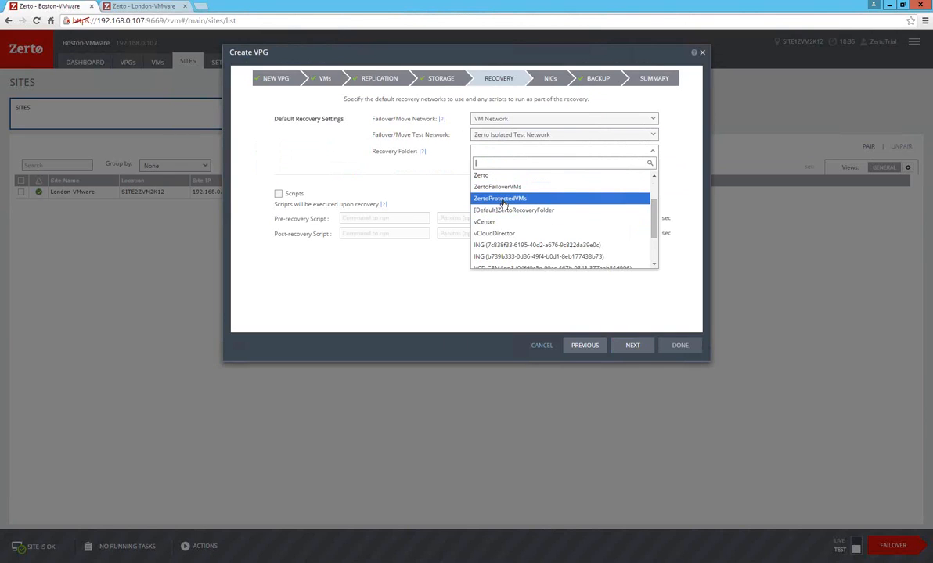
pyautogui.click(501, 200)
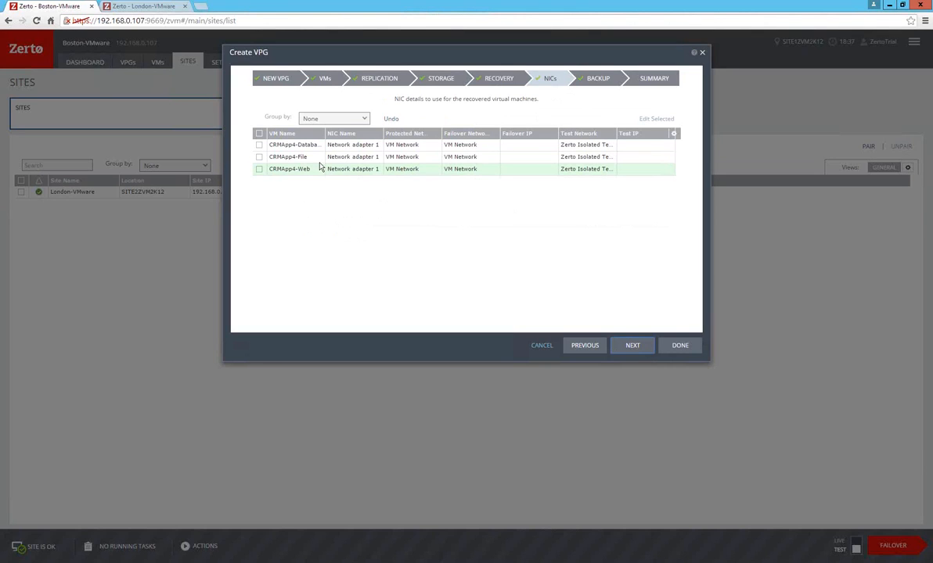
# Save the default recovery NIC settings for CRMApp4-Web and continue to the backup settings.
pyautogui.click(260, 171)
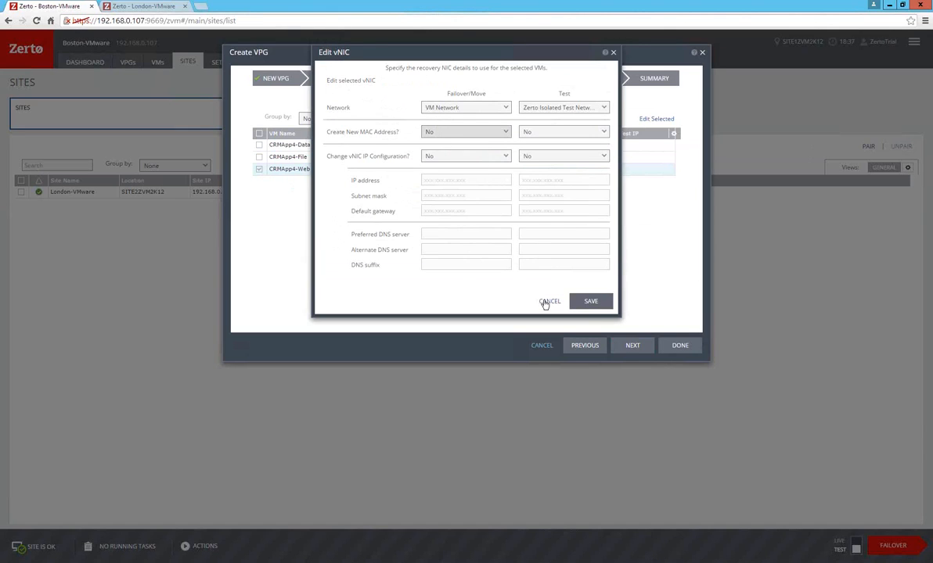
pyautogui.click(599, 302)
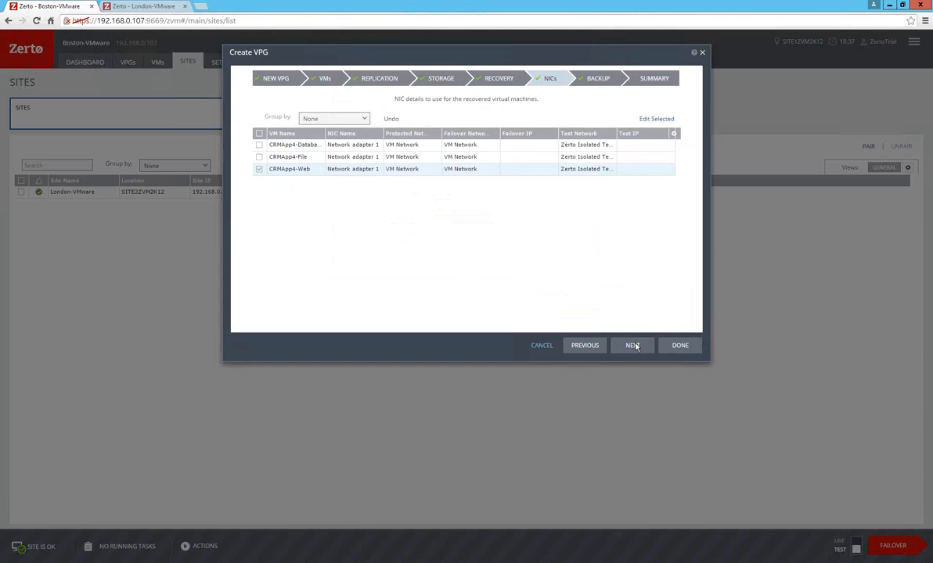
pyautogui.click(634, 347)
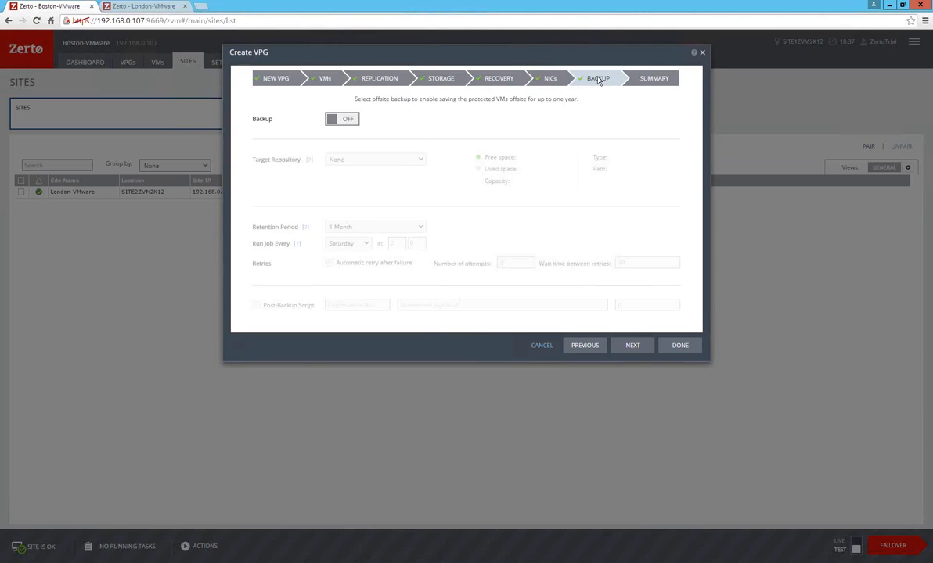
# Review the offsite backup options, leave backup off and finish creating the CRMApp4 protection group.
pyautogui.click(336, 120)
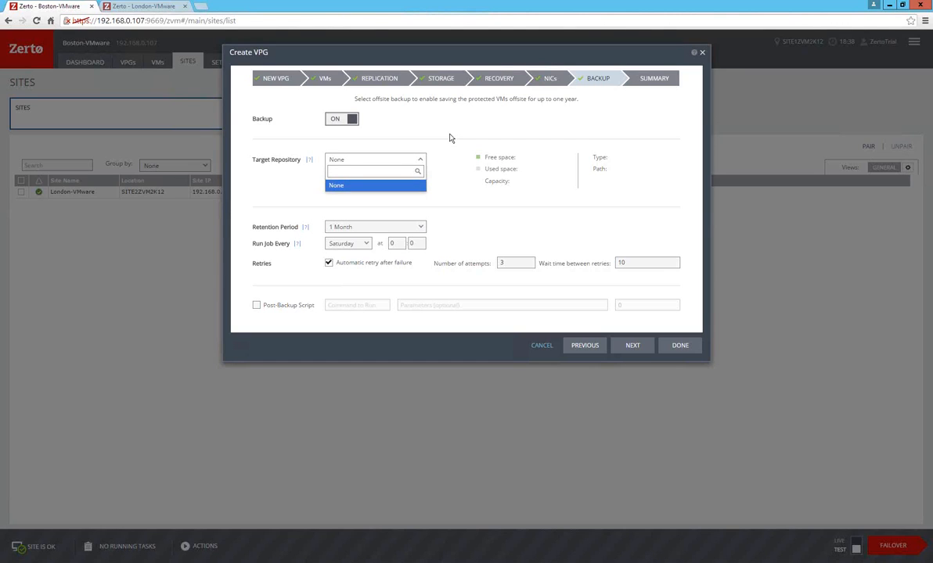
pyautogui.click(352, 121)
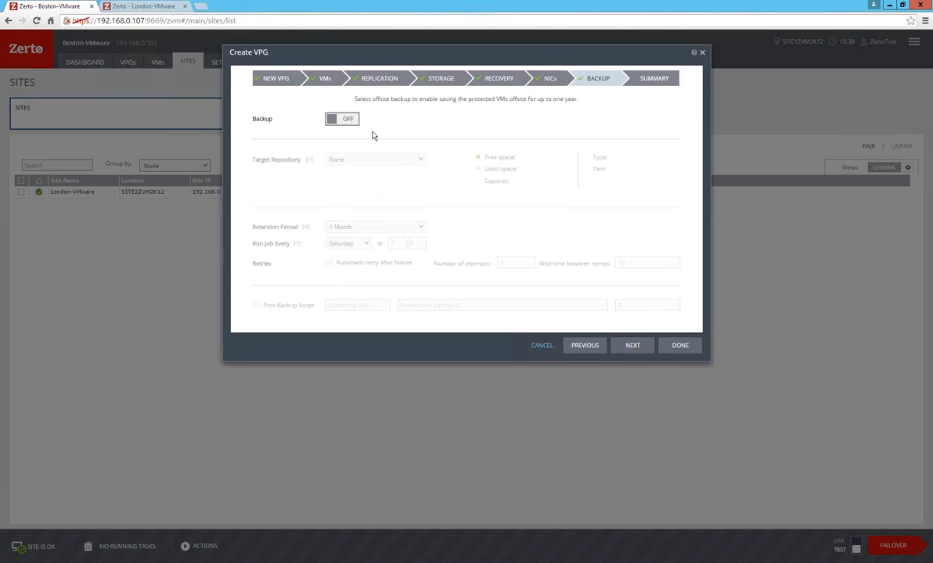
pyautogui.click(633, 346)
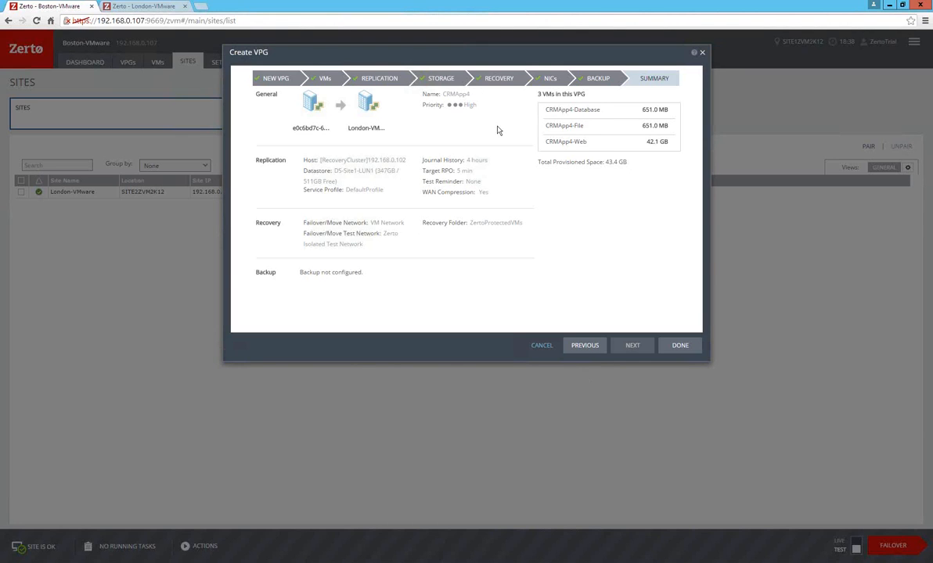
pyautogui.click(679, 346)
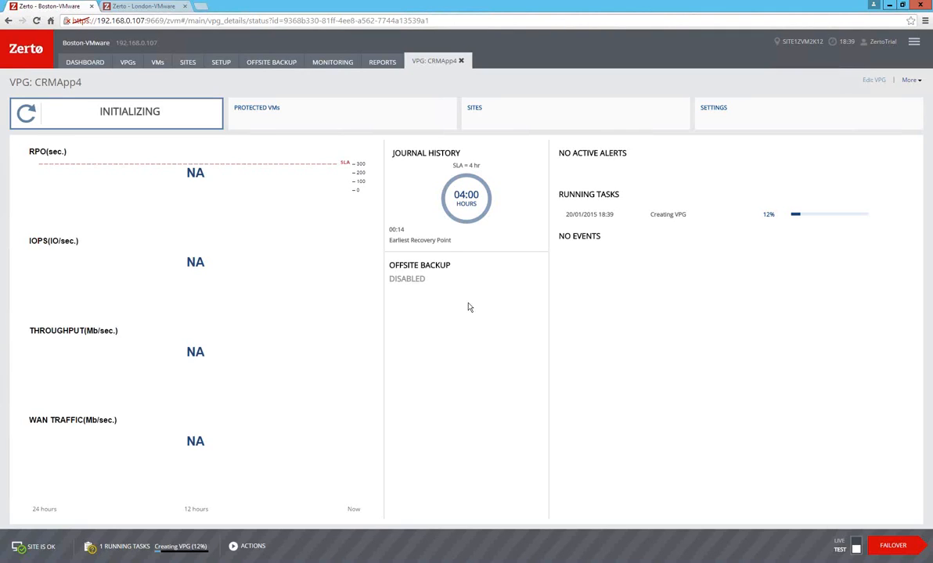
# Open the list of protection groups and check the creation progress of CRMApp4.
pyautogui.click(127, 62)
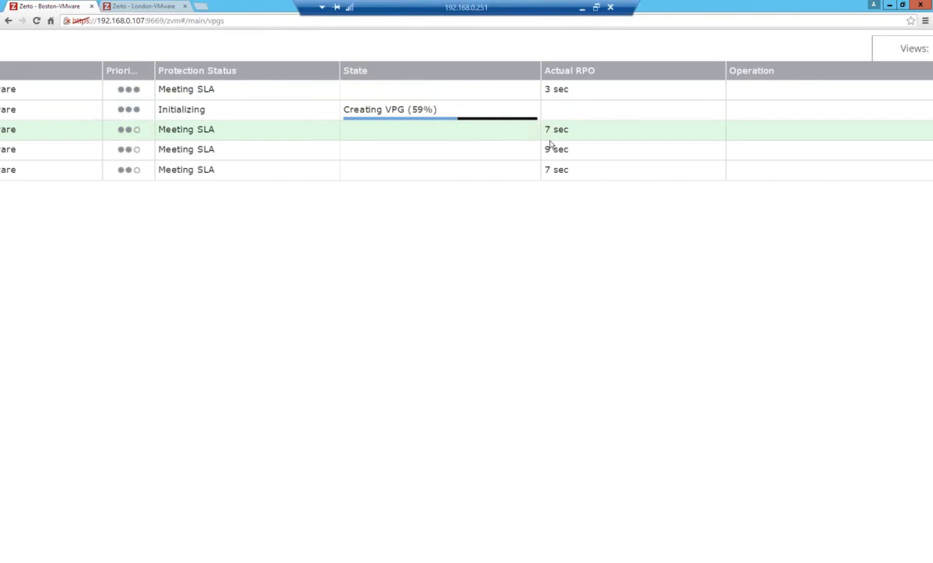
pyautogui.scroll(-5, 550, 145)
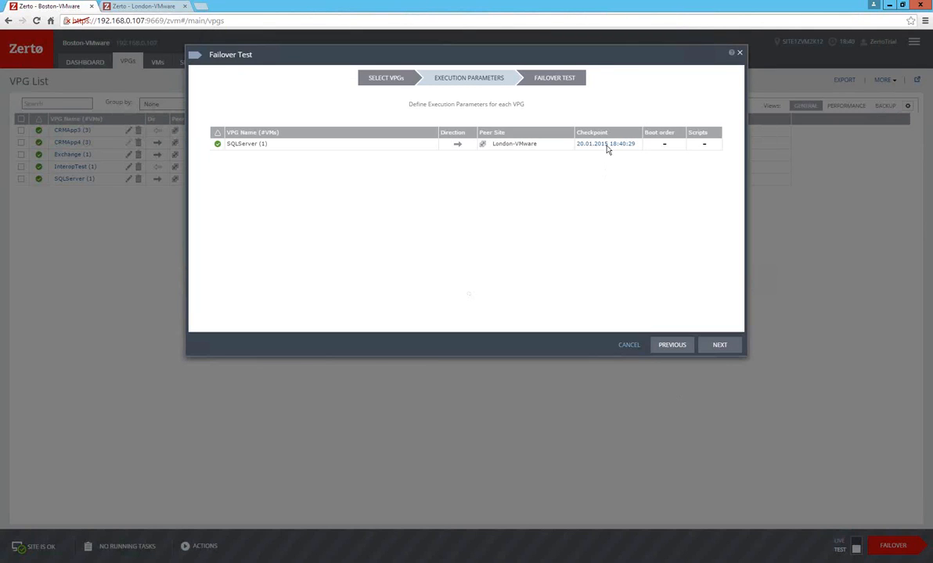
# Browse all available checkpoints for the SQLServer failover test and close the list without selecting a different one.
pyautogui.click(607, 144)
pyautogui.click(608, 148)
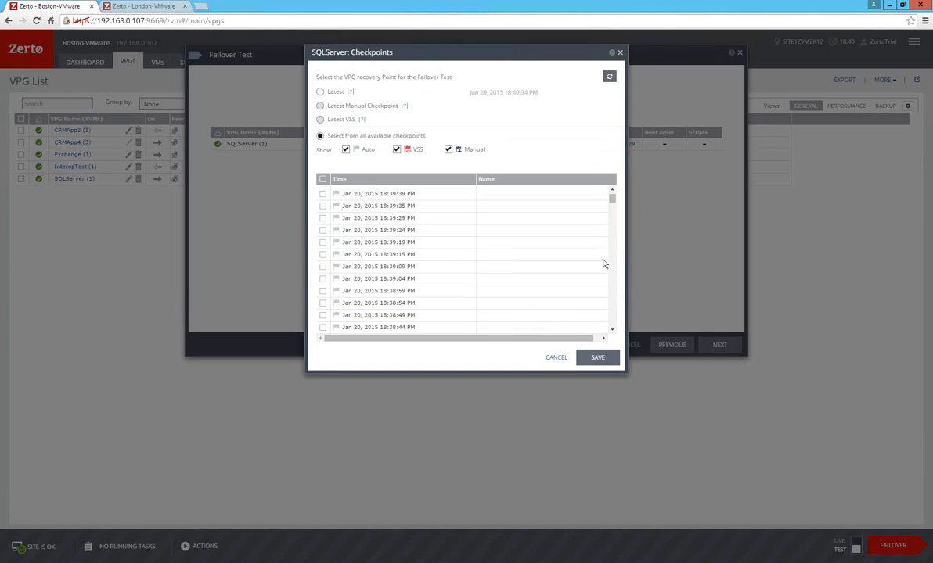
pyautogui.moveTo(613, 200); pyautogui.dragTo(615, 251)
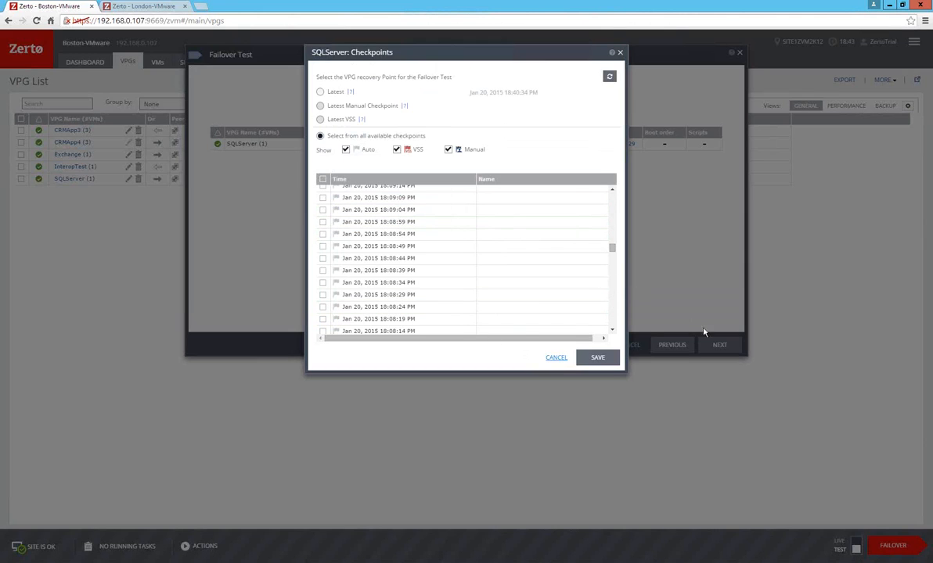
pyautogui.click(555, 357)
# Start the failover test of the SQLServer protection group and switch to the vSphere Client for the London vCenter.
pyautogui.click(719, 345)
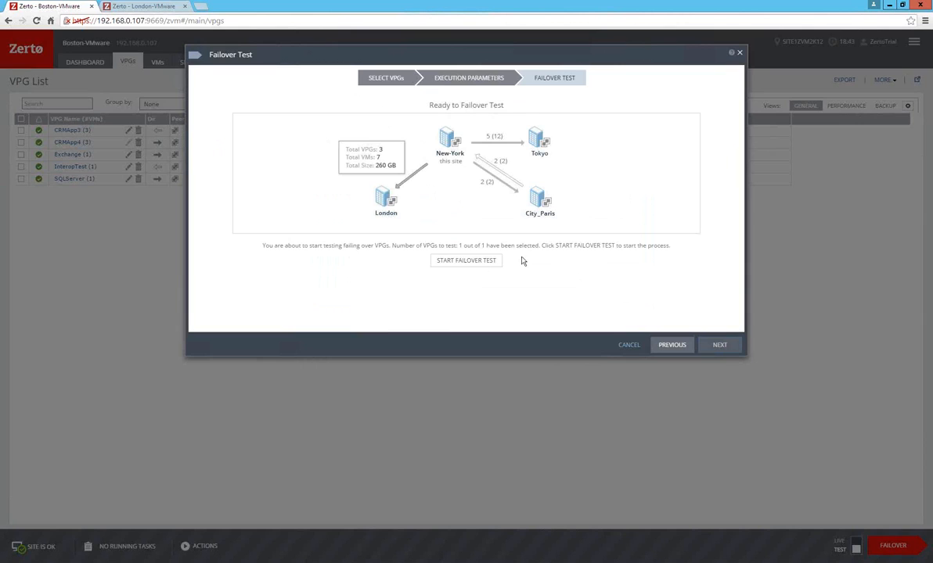
pyautogui.click(478, 262)
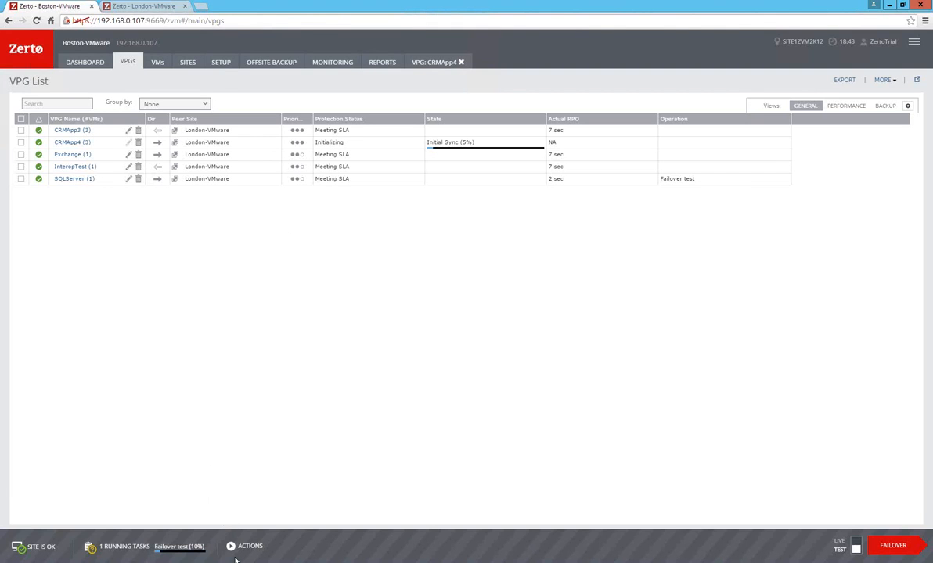
pyautogui.click(236, 560)
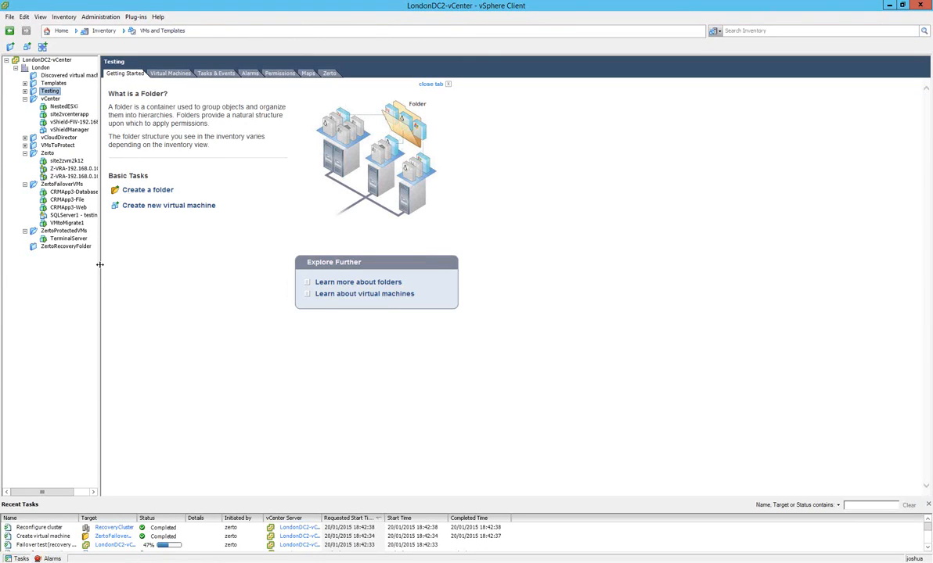
# Widen the London vCenter inventory to reveal full machine names and compare it with the Boston vCenter inventory.
pyautogui.moveTo(99, 269); pyautogui.dragTo(149, 269)
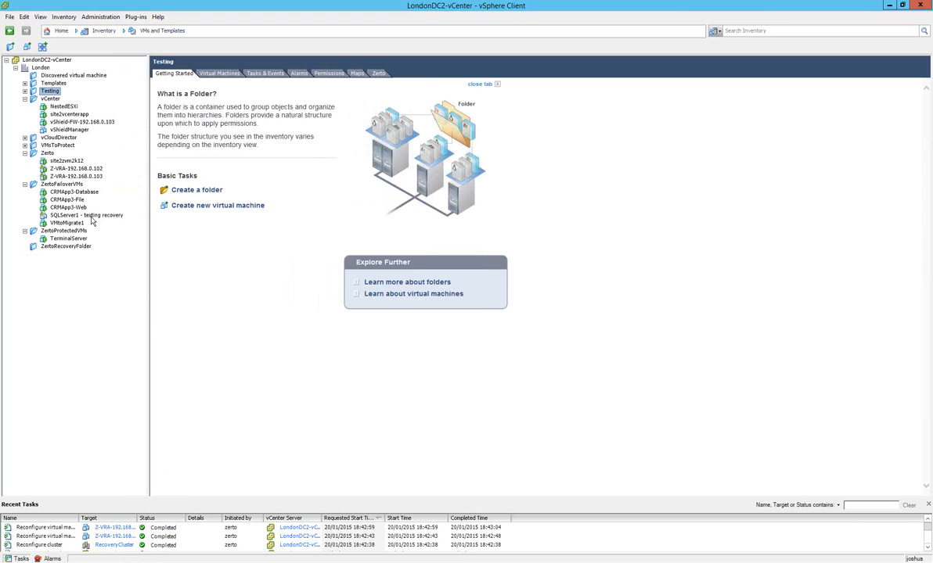
pyautogui.moveTo(197, 562)
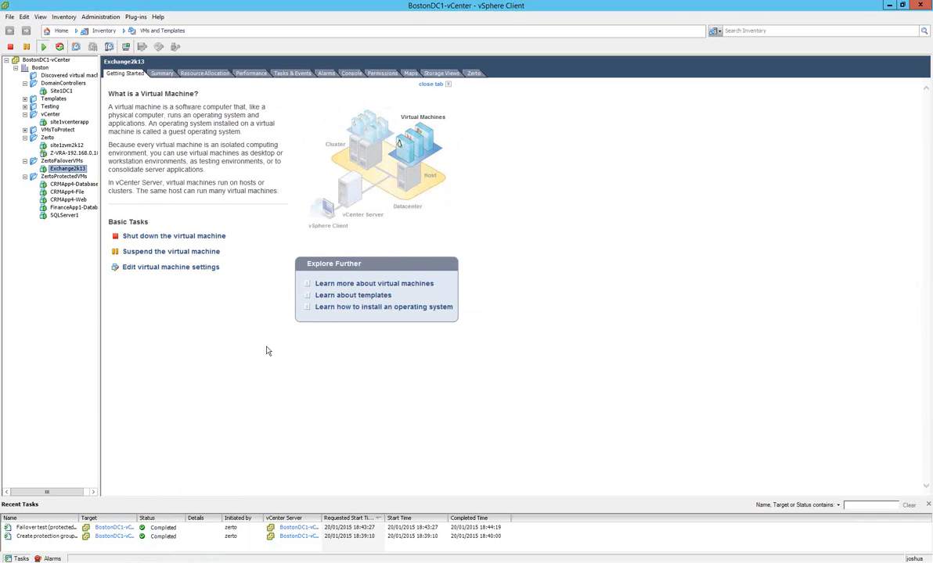
pyautogui.hotkey('alt', 'Tab')
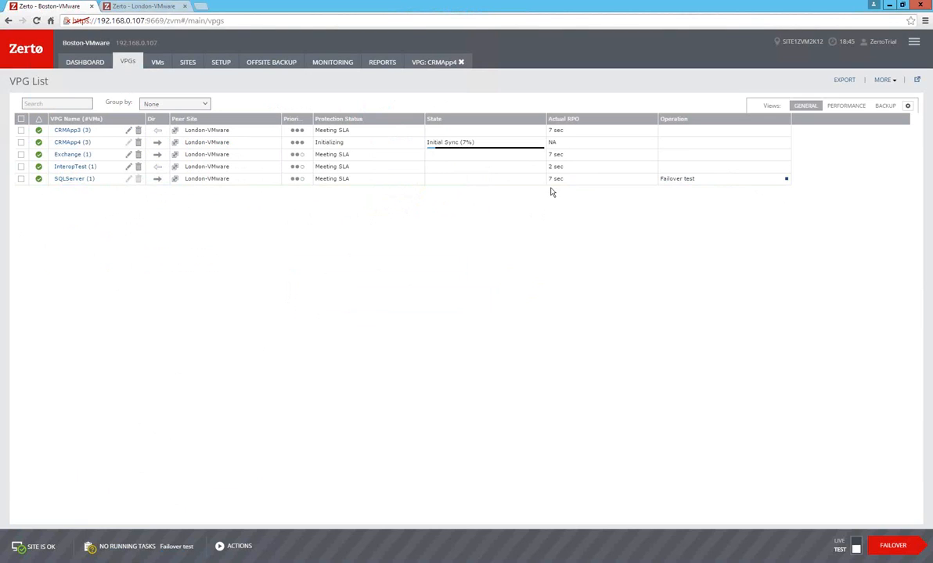
# Switch to the London vCenter and try to open the console of the SQLServer1 - testing recovery virtual machine.
pyautogui.click(229, 561)
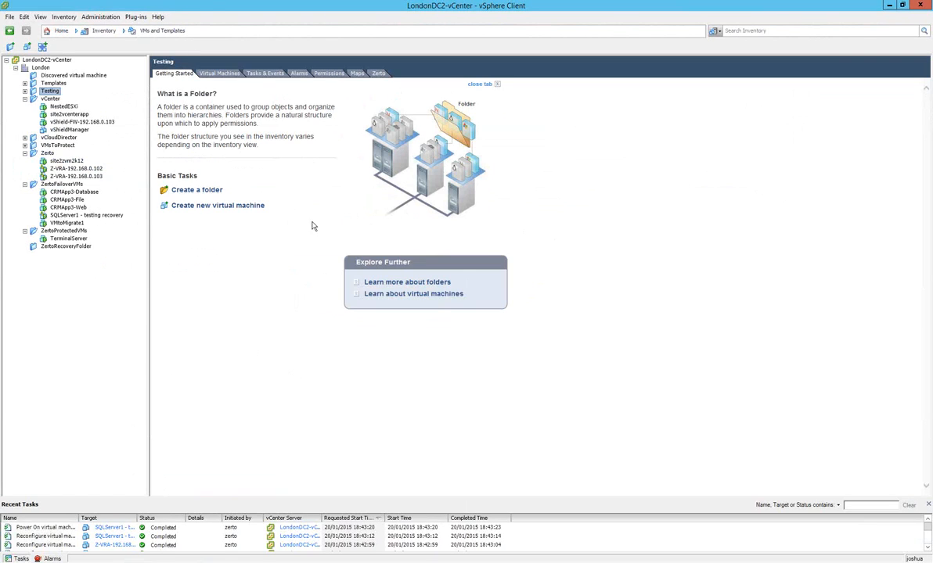
pyautogui.click(381, 74)
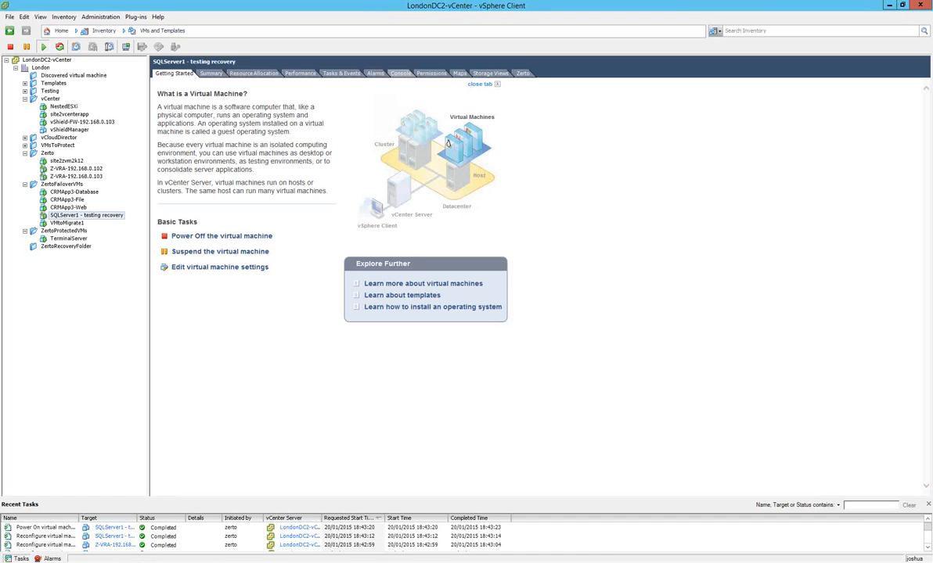
pyautogui.moveTo(137, 561)
pyautogui.moveTo(226, 560)
pyautogui.moveTo(679, 6)
# Switch to the Boston Zerto site, request stopping the SQLServer failover test and set its result to Failed.
pyautogui.moveTo(197, 562)
pyautogui.click(158, 558)
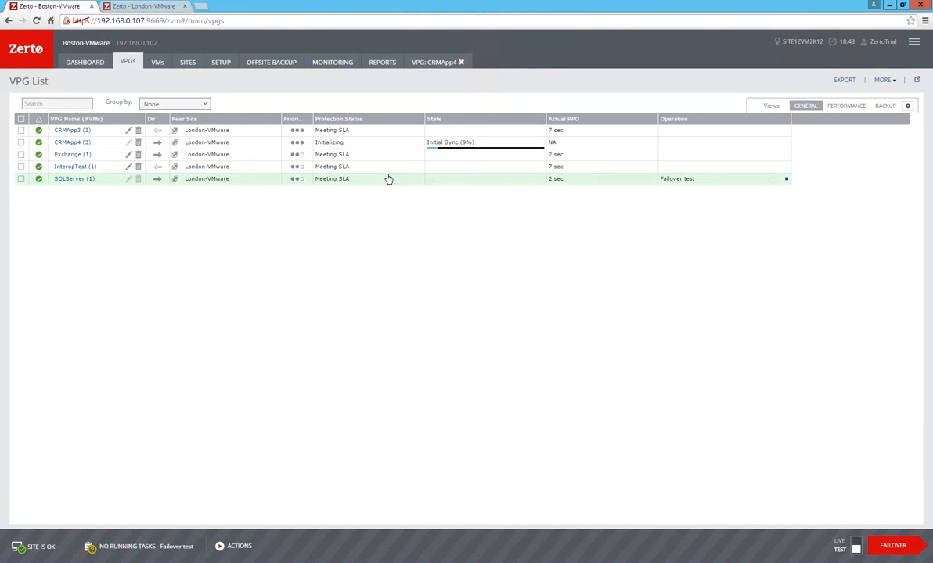
pyautogui.click(786, 179)
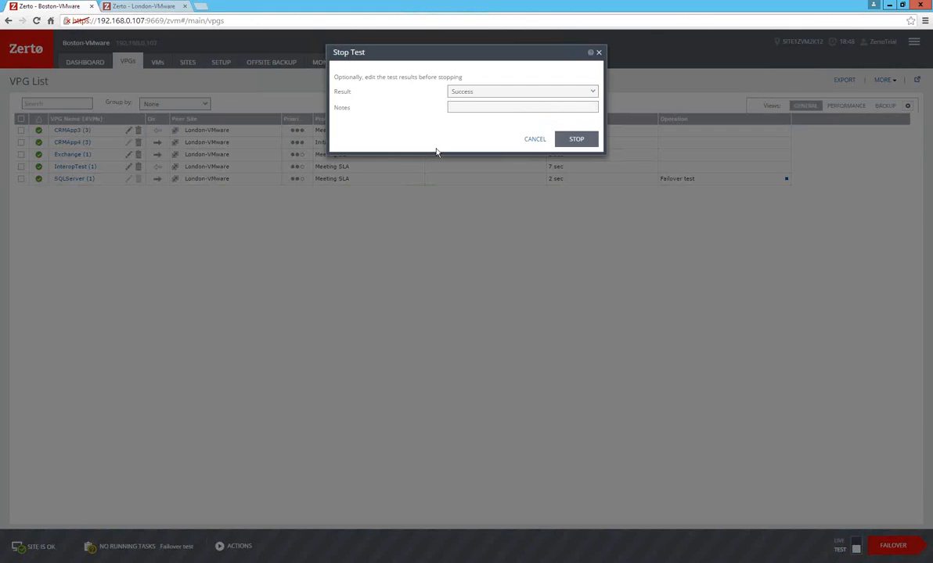
pyautogui.click(496, 97)
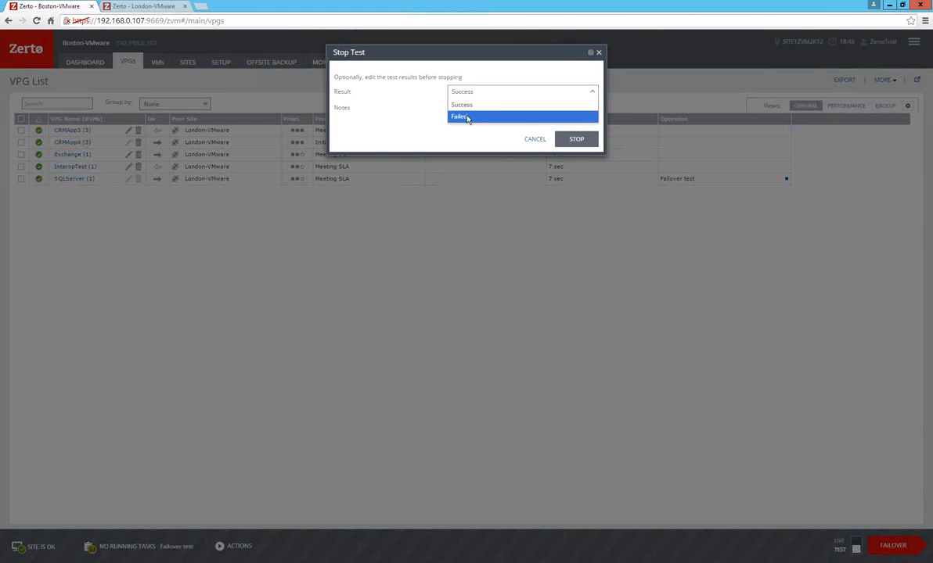
pyautogui.click(466, 118)
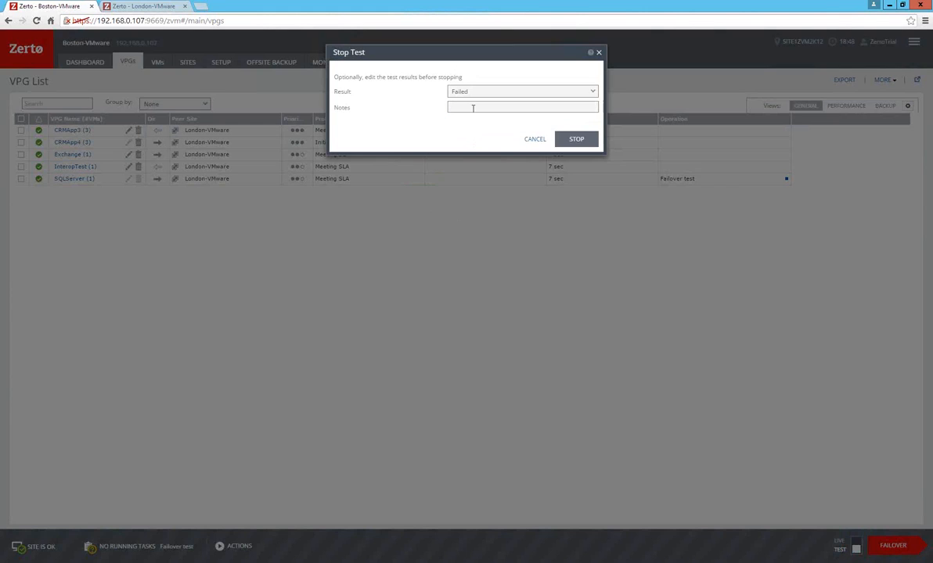
# Enter "vsphere console frozen" as the test notes and stop the SQLServer failover test.
pyautogui.click(472, 108)
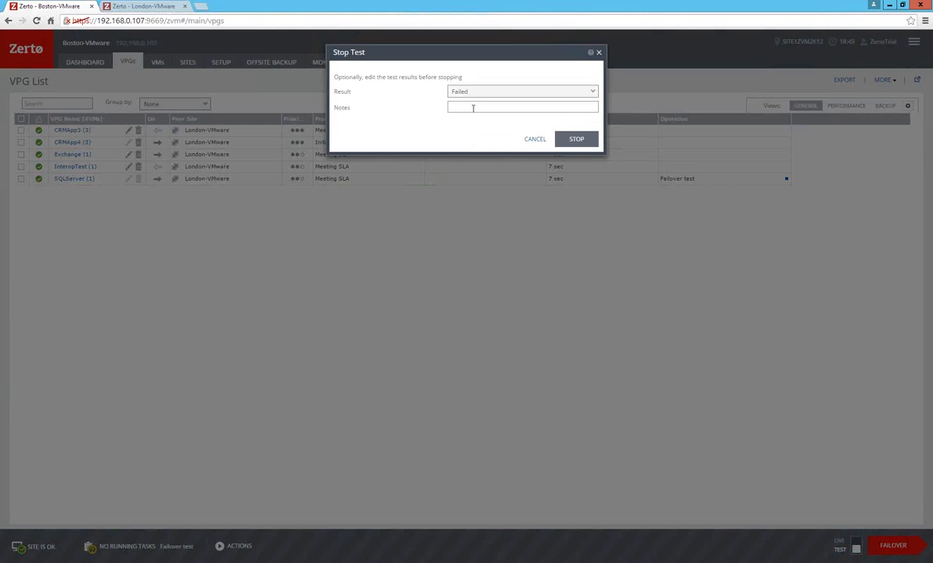
pyautogui.write('vsph')
pyautogui.write('ere console frozen')
pyautogui.press('Tab')
pyautogui.press('Return')
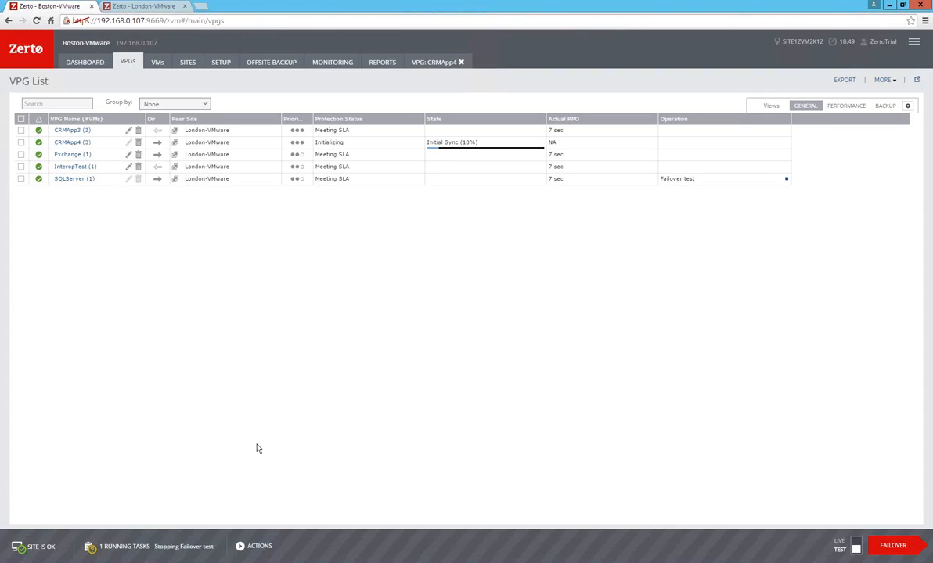
# Check the progress of stopping the SQLServer test in the London vCenter and in Zerto's protection group list.
pyautogui.moveTo(228, 562)
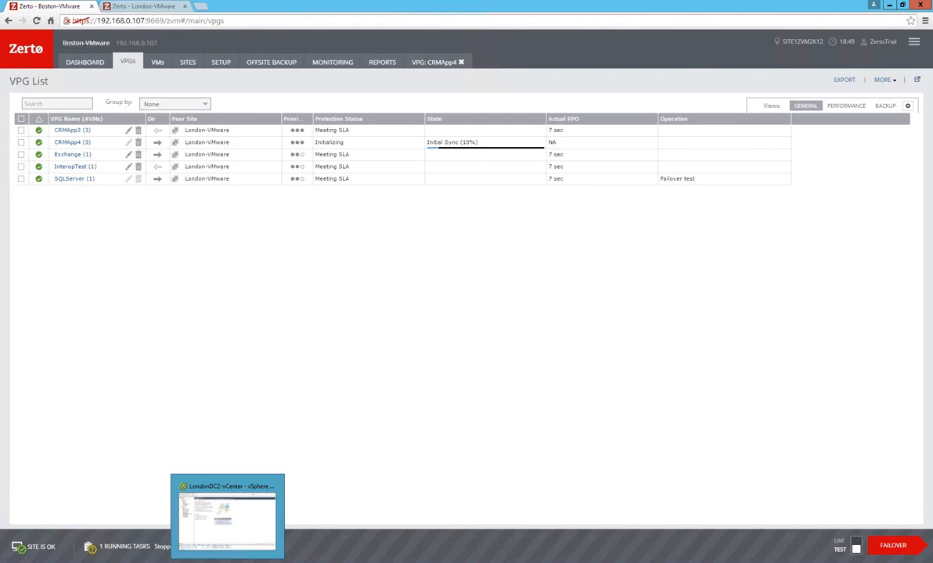
pyautogui.click(227, 522)
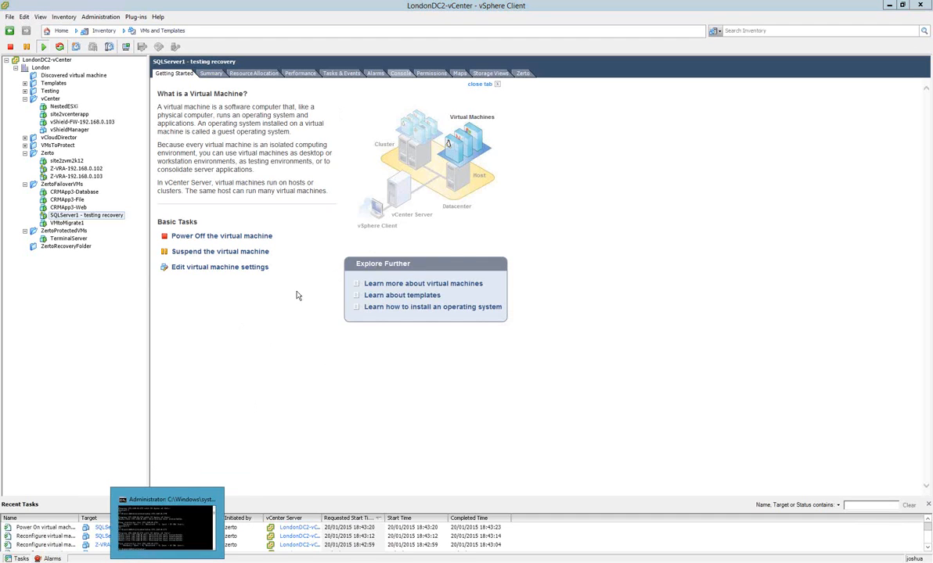
pyautogui.hotkey('alt', 'Tab')
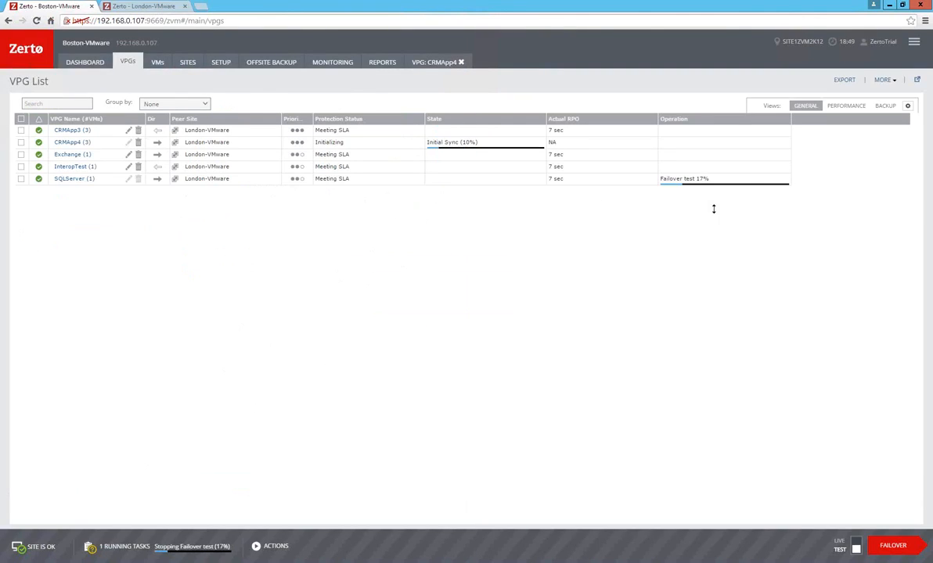
pyautogui.hotkey('alt', 'Tab')
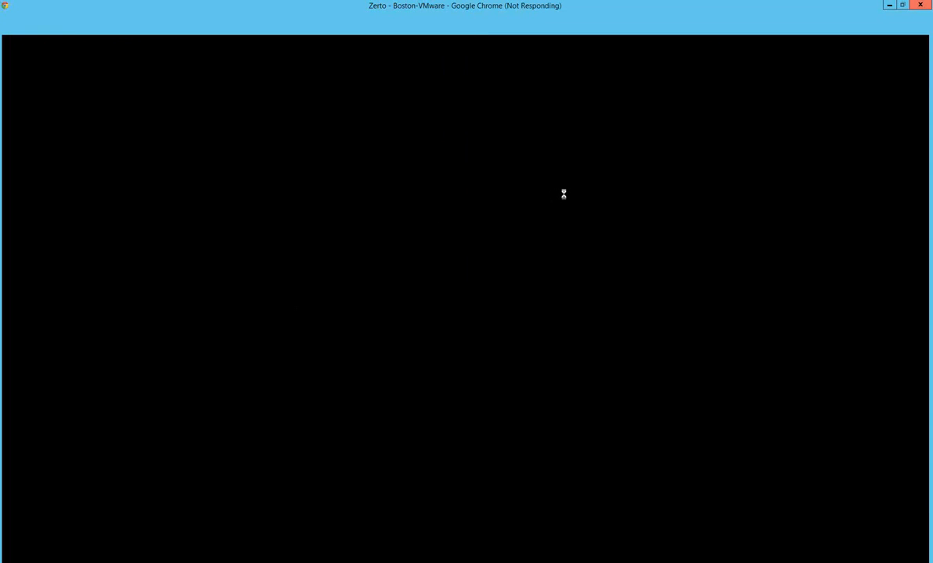
pyautogui.doubleClick(491, 5)
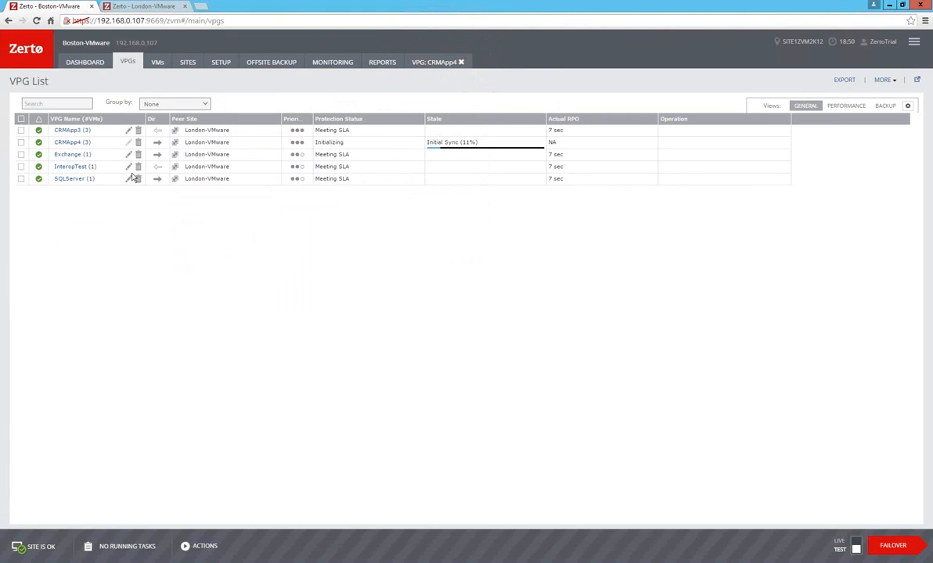
pyautogui.click(75, 182)
# Leave the remote session and review the SQLServer failover test's operation details, recovery settings and detailed steps in recovery_report.pdf.
pyautogui.moveTo(512, 4)
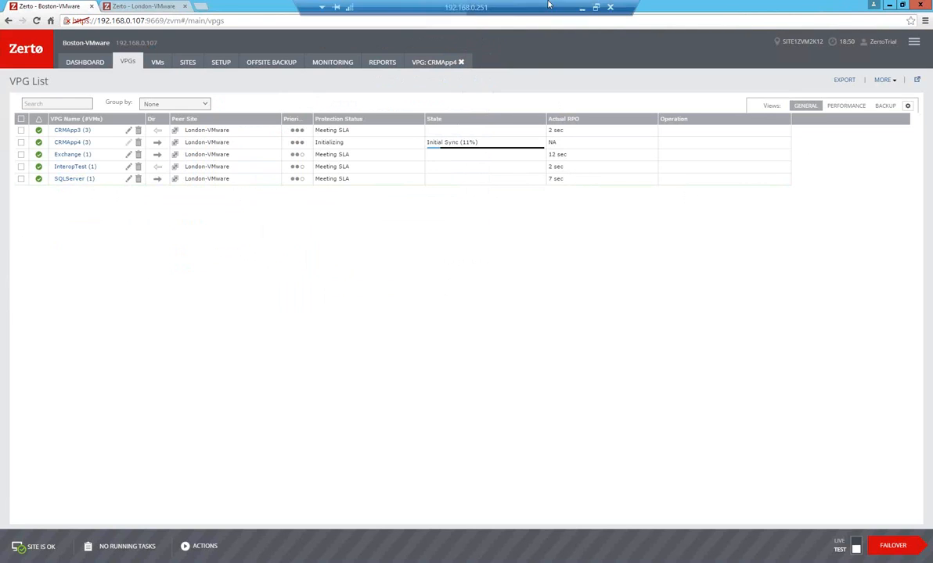
pyautogui.click(593, 8)
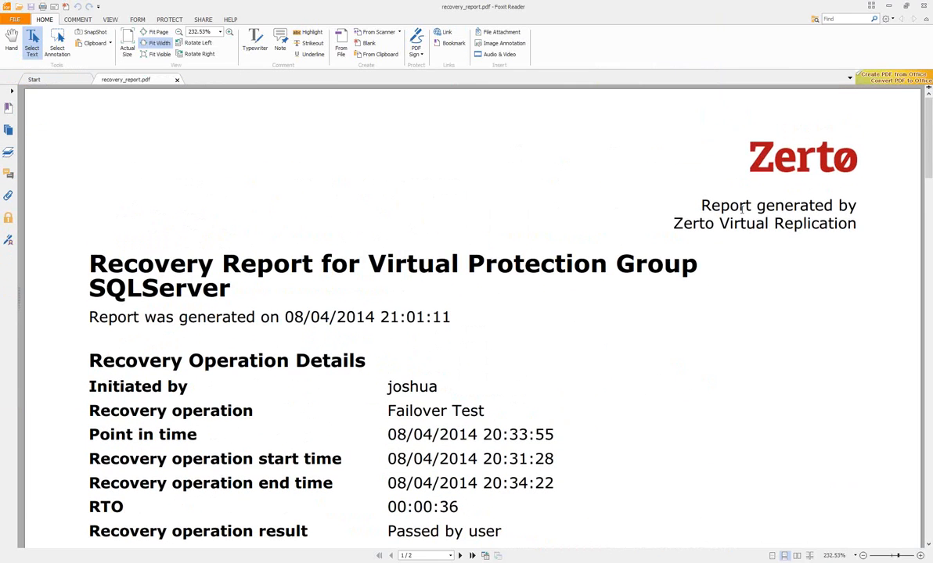
pyautogui.scroll(-2, 462, 256)
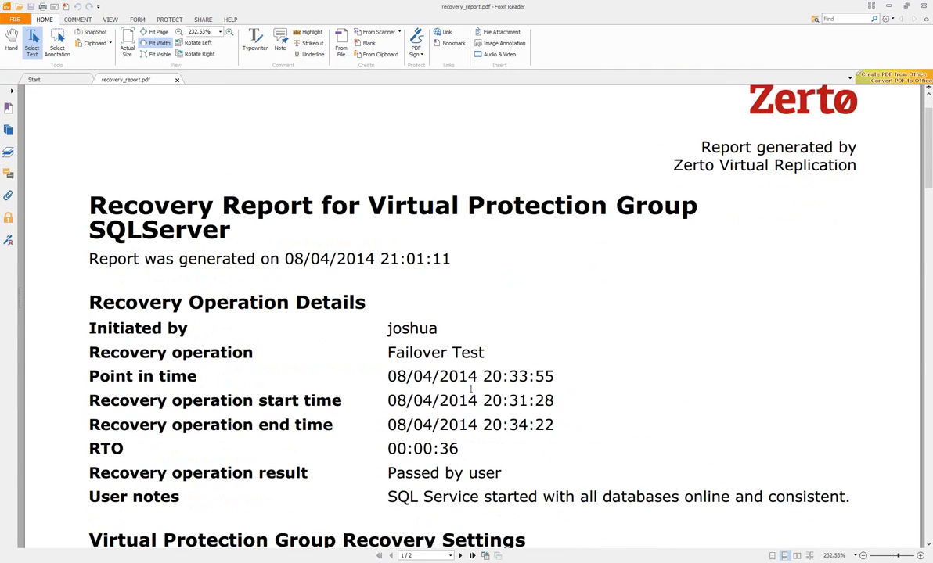
pyautogui.scroll(-2, 447, 423)
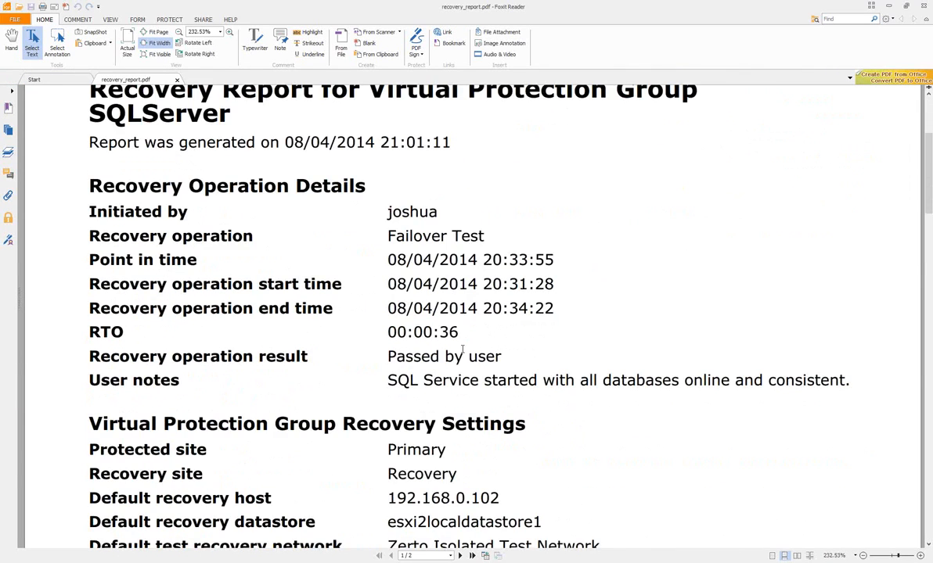
pyautogui.scroll(-1, 456, 350)
pyautogui.scroll(-5, 466, 336)
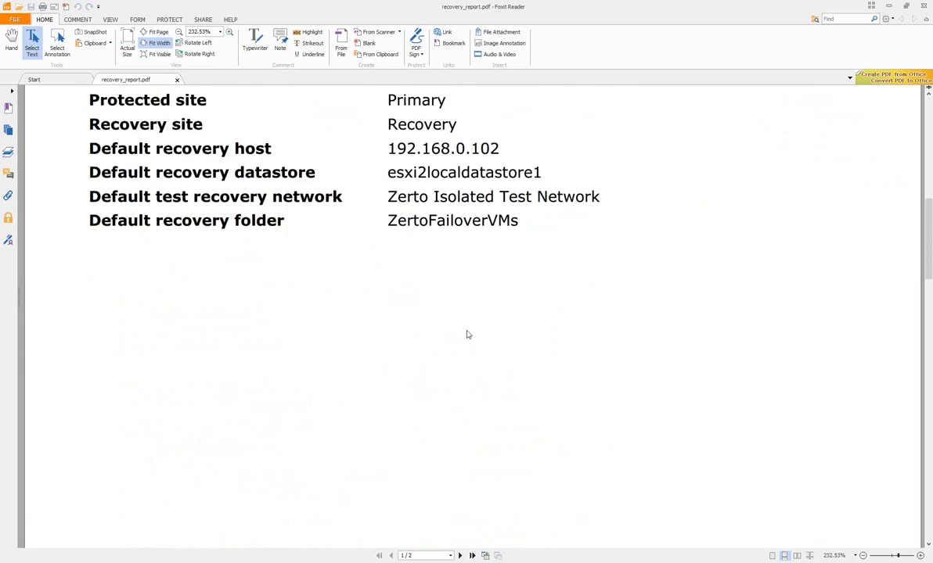
pyautogui.scroll(-6, 468, 331)
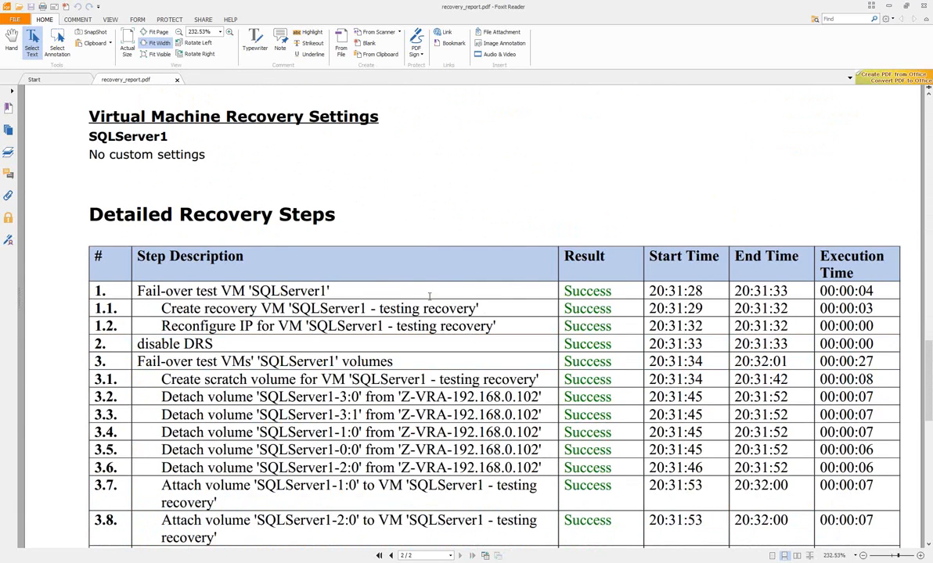
pyautogui.scroll(15, 463, 297)
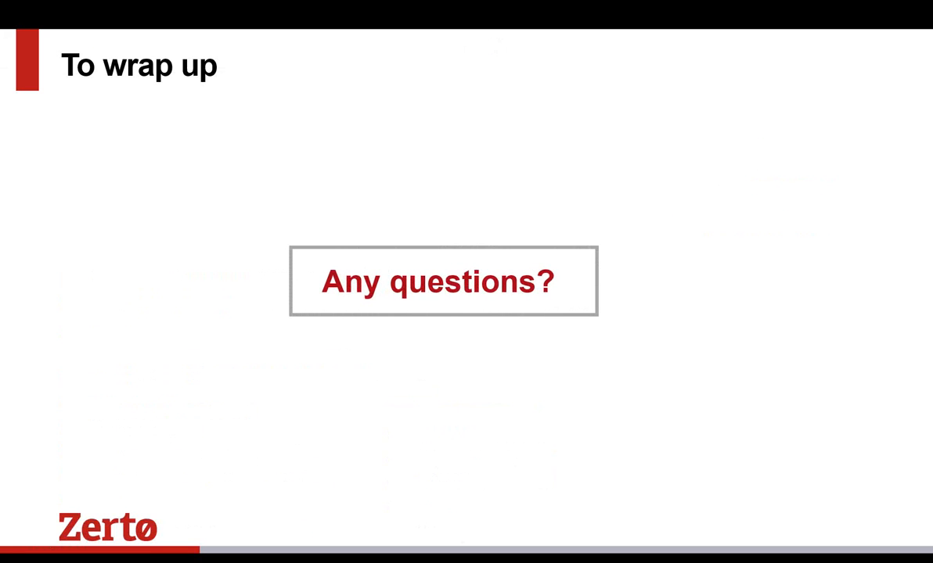
pyautogui.press('Right')
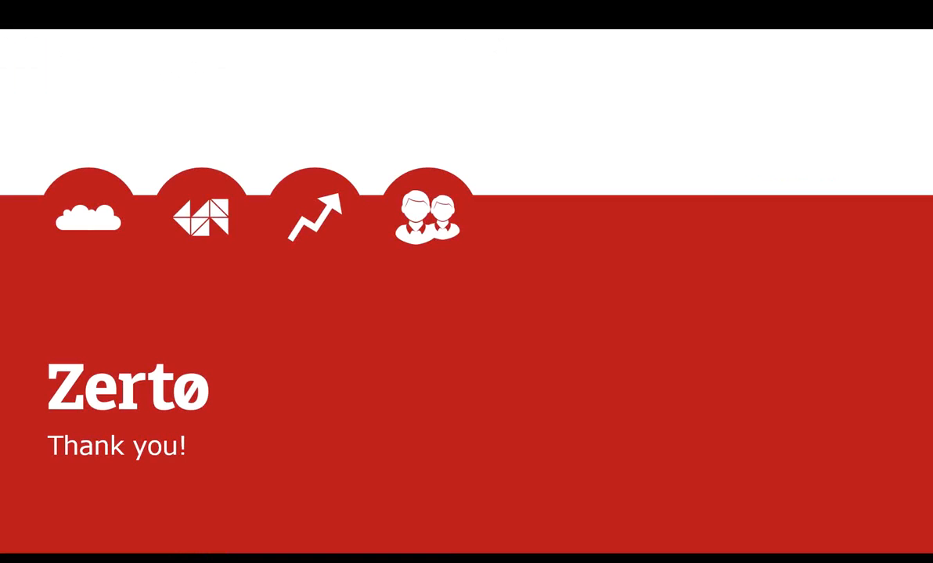